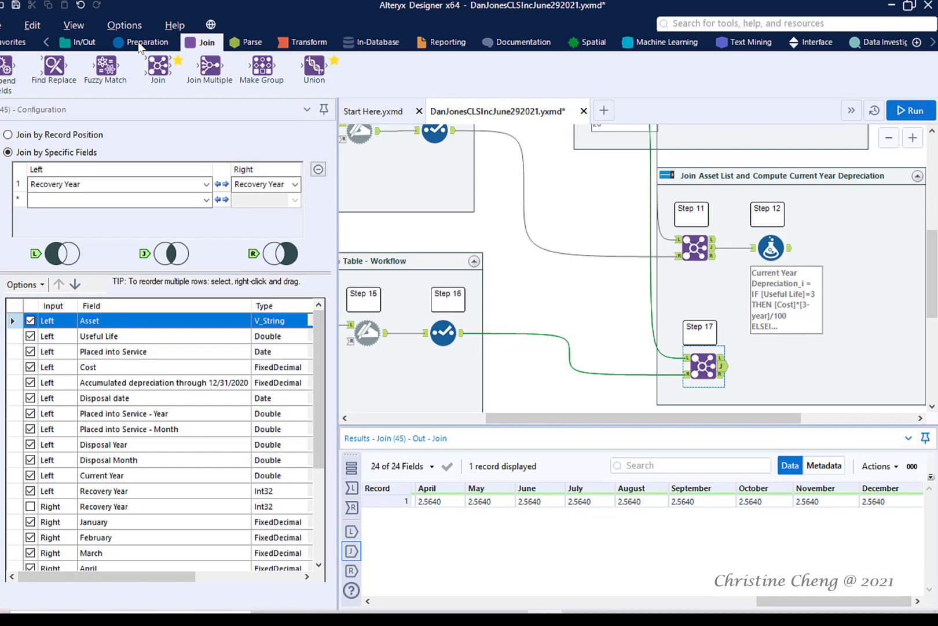
Drop a Formula tool from the Preparation tab onto the canvas after the Step 17 Join's J output.
left_click(162, 58)
left_click_drag(202, 50, 765, 353)
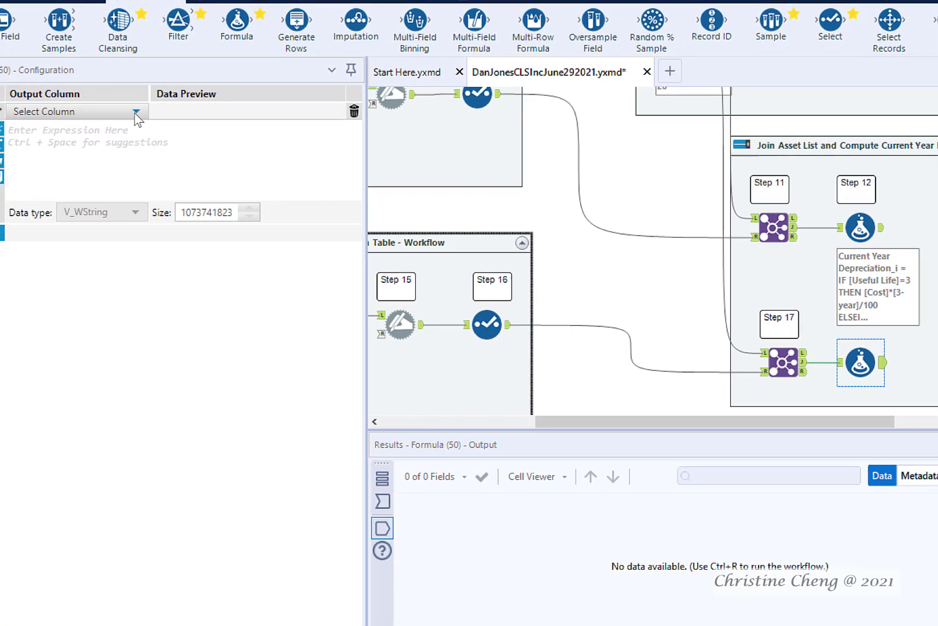
Add output column Current Year Depreciation_i holding an IF c THEN t ELSEIF c2 THEN t2 ELSE f ENDIF template.
left_click(115, 138)
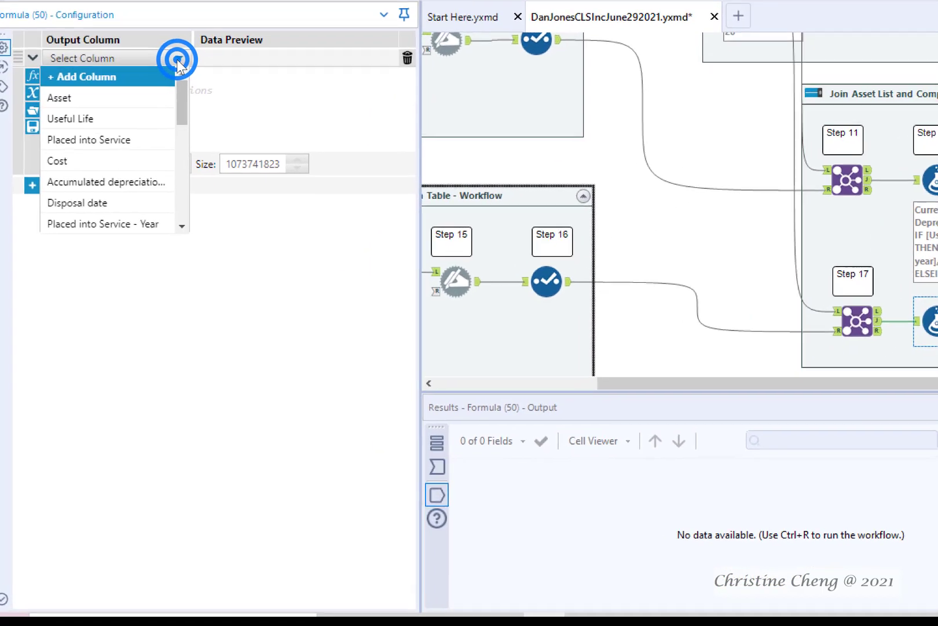
left_click(147, 78)
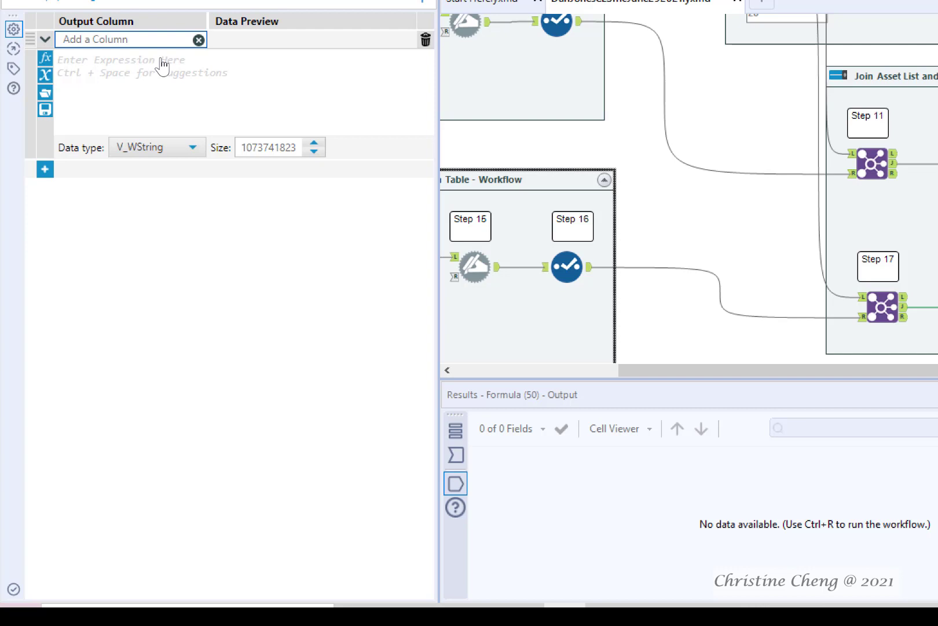
type("Current Year Depreciation_i")
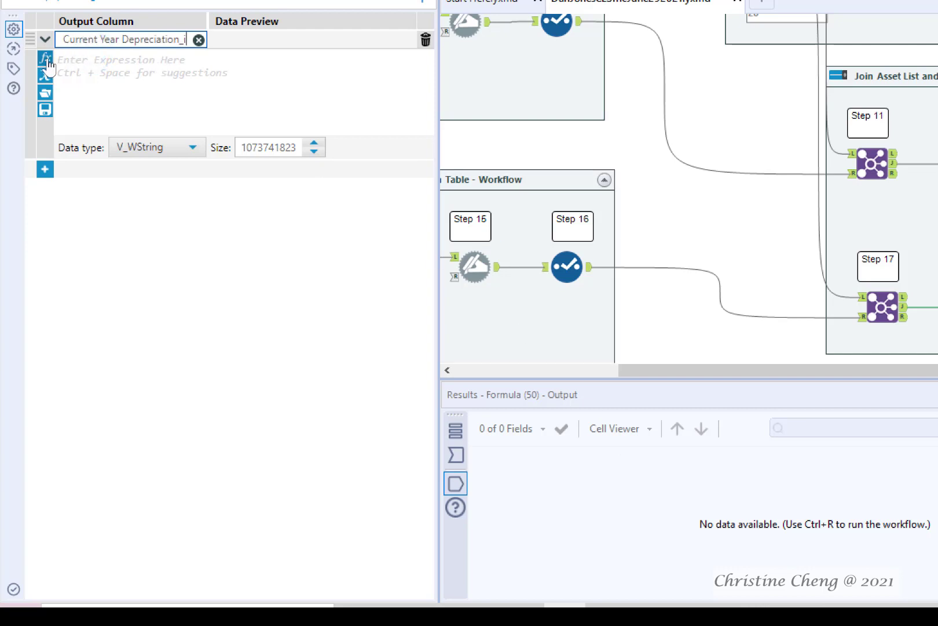
left_click(46, 58)
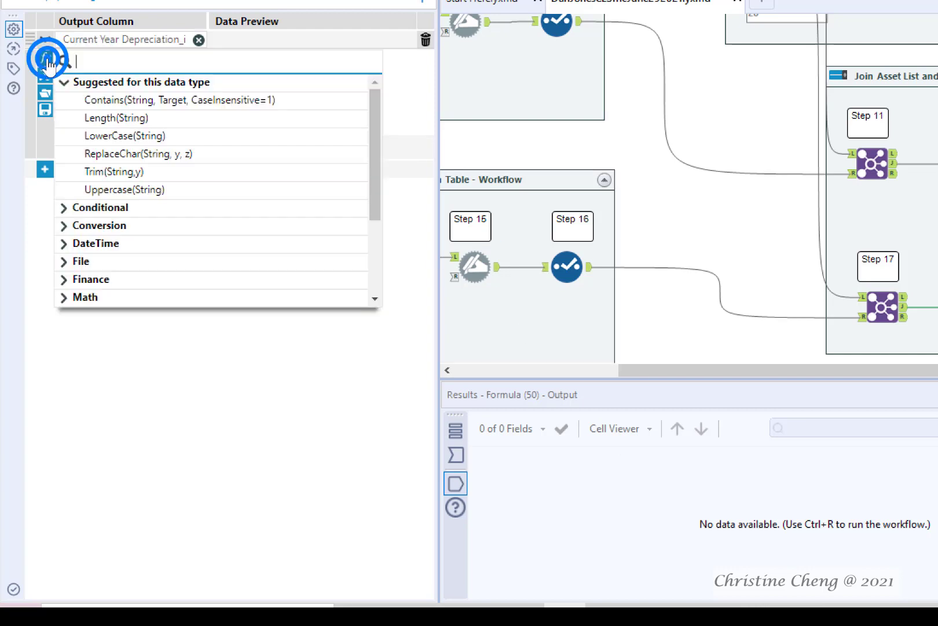
left_click(72, 208)
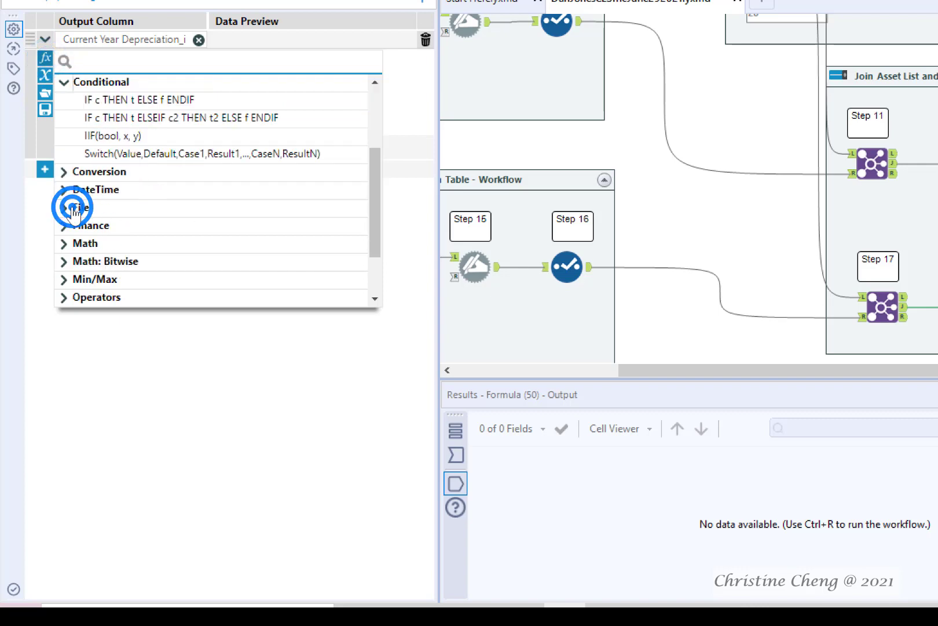
left_click(164, 119)
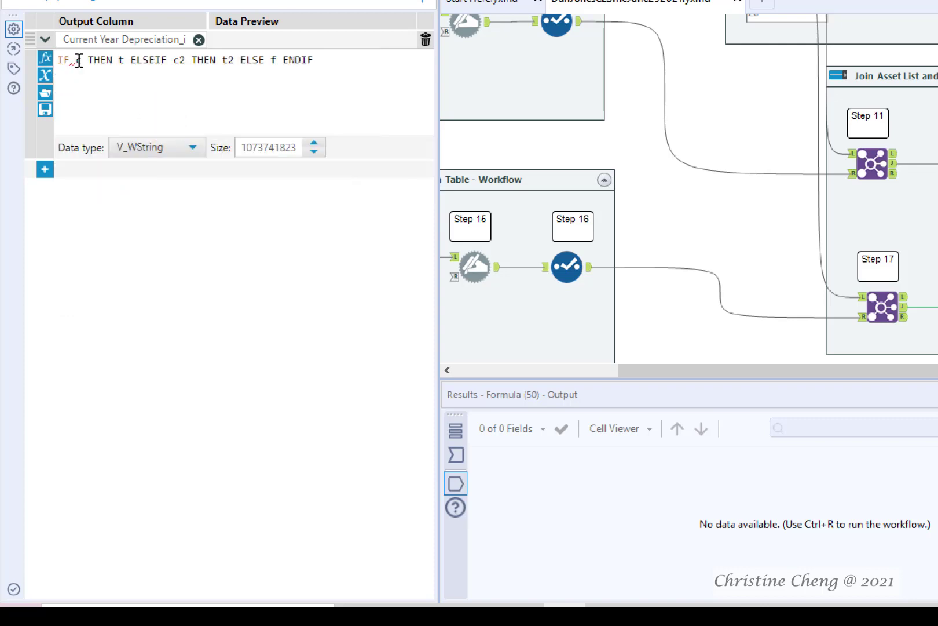
Set the first branch to [Placed into Service - Month]=1 THEN [Cost]*[January]/100.
double_click(77, 60)
type("[pla")
key("Down")
key("Down")
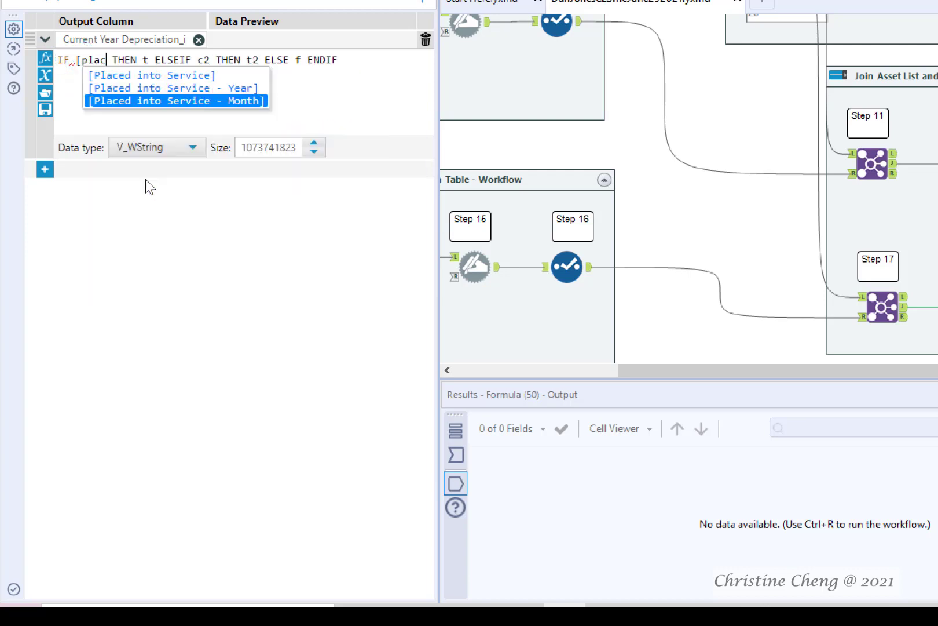
key("Return")
type("=1")
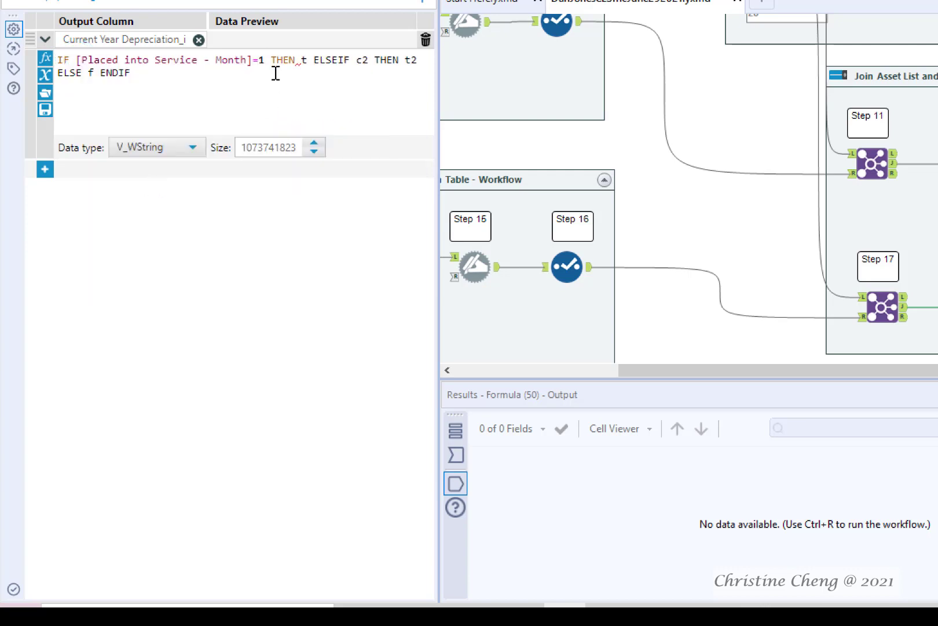
double_click(302, 60)
type("[co")
key("Return")
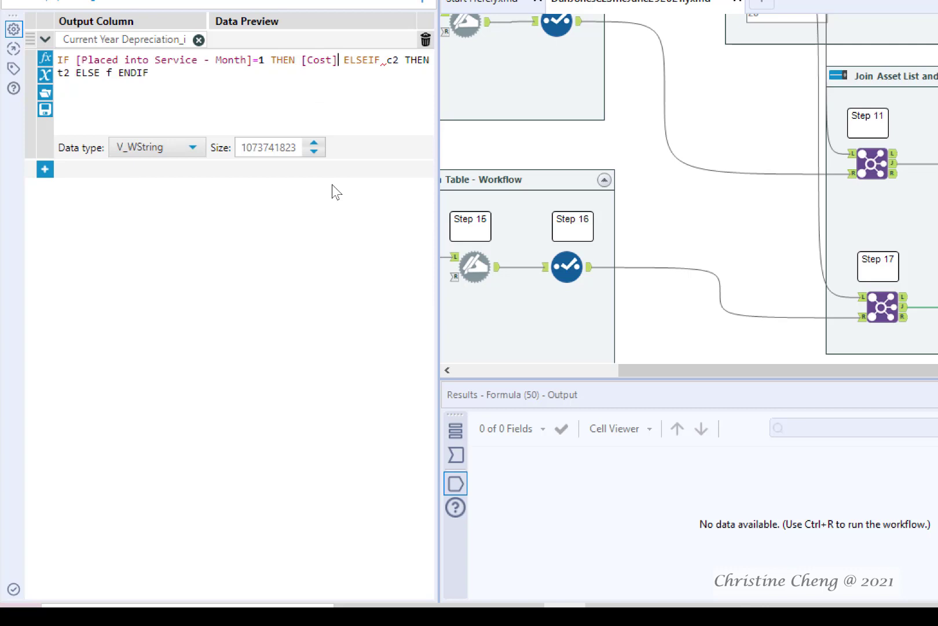
type("*[")
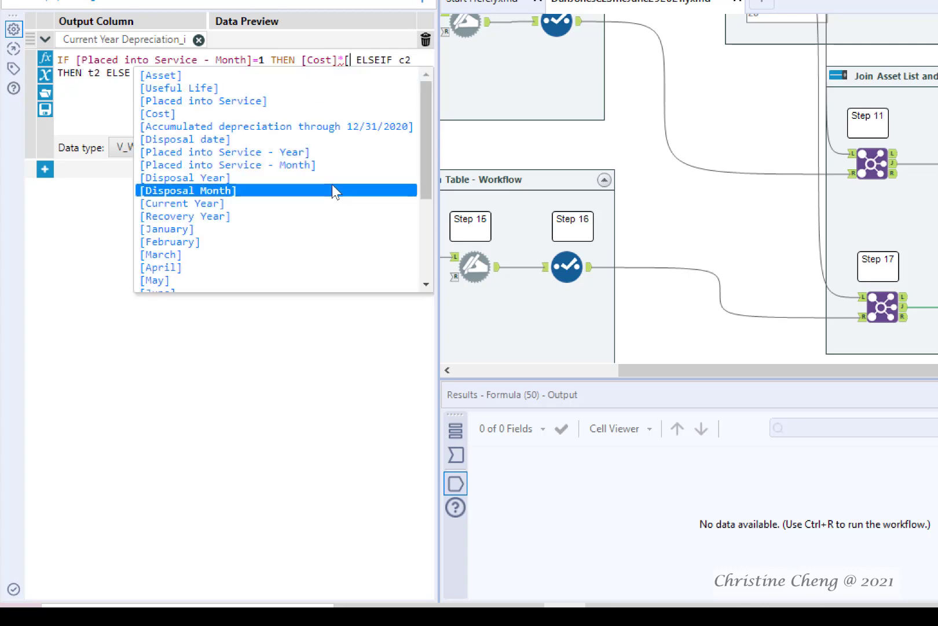
type("ja")
key("Return")
type("/")
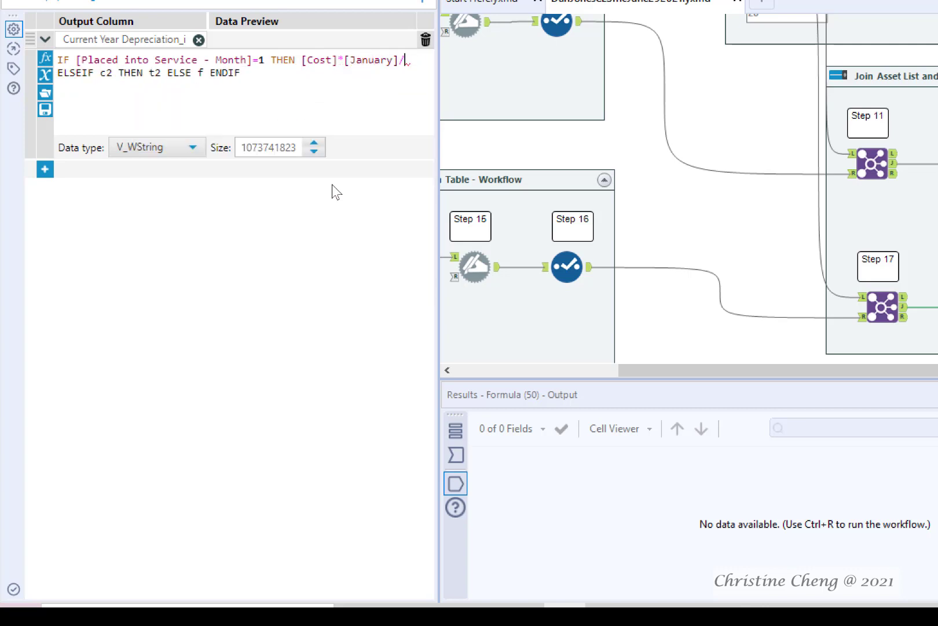
type("100")
Set the ELSEIF branch to month =2 THEN [Cost]*[February]/100, moving ELSE onto its own line.
left_click(100, 72)
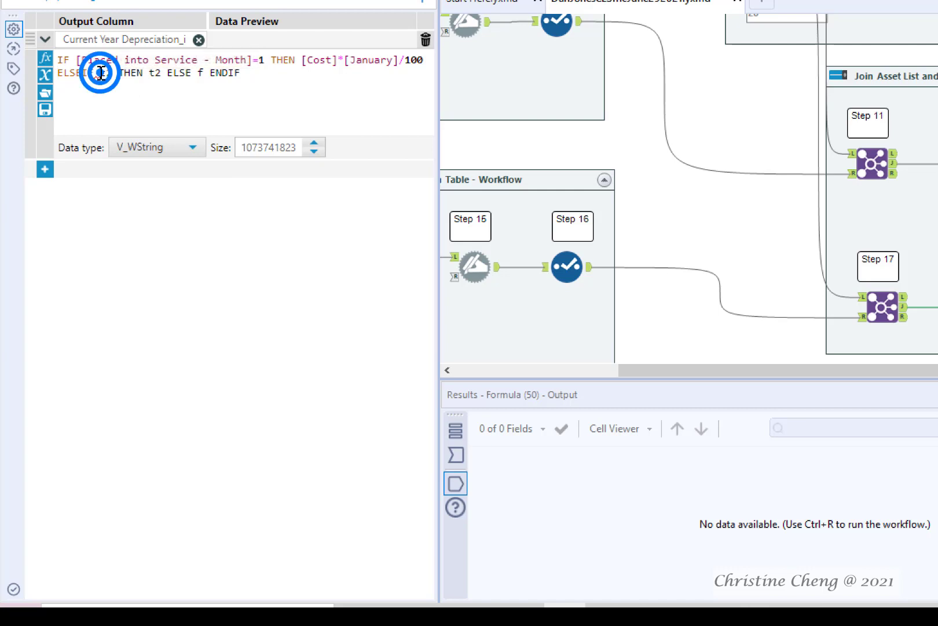
double_click(101, 73)
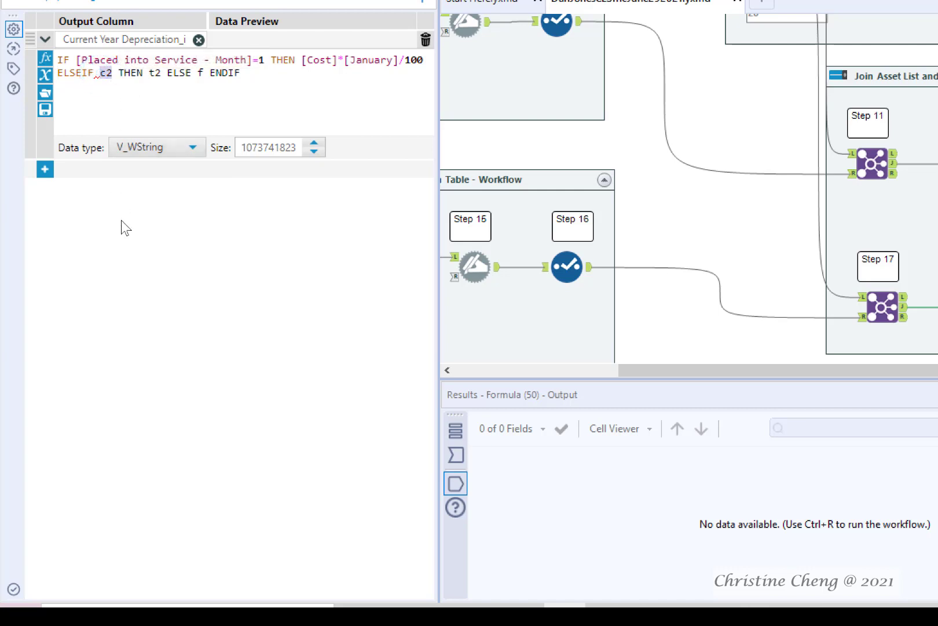
type("[pla")
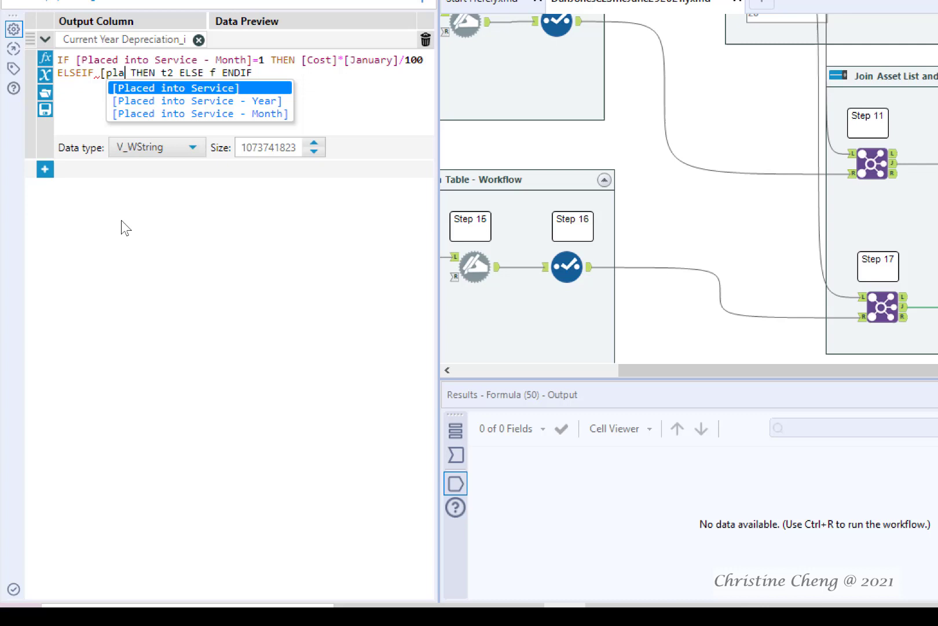
key("Down")
key("Down")
key("Return")
type("=2")
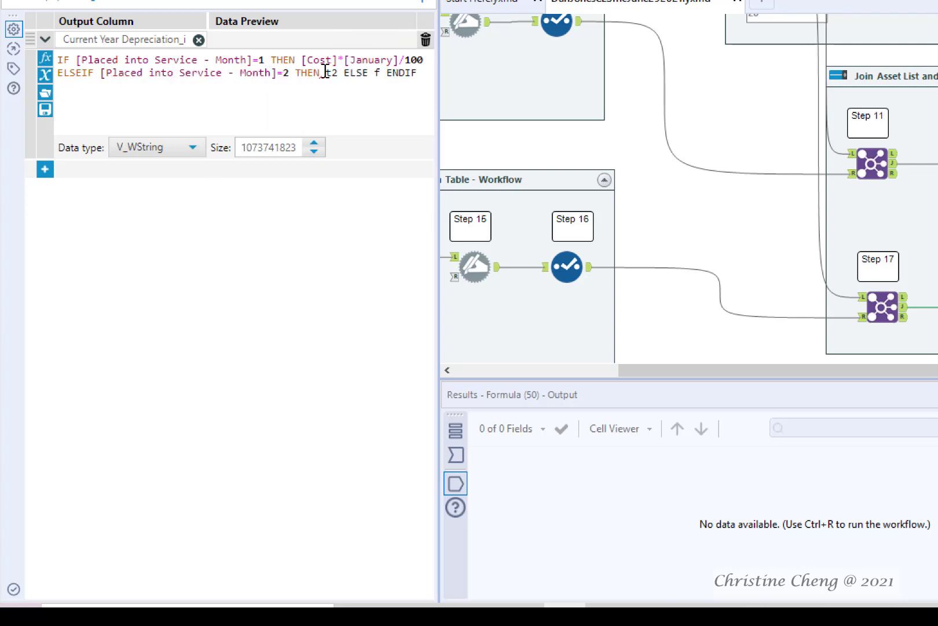
mouse_move(327, 72)
double_click(327, 72)
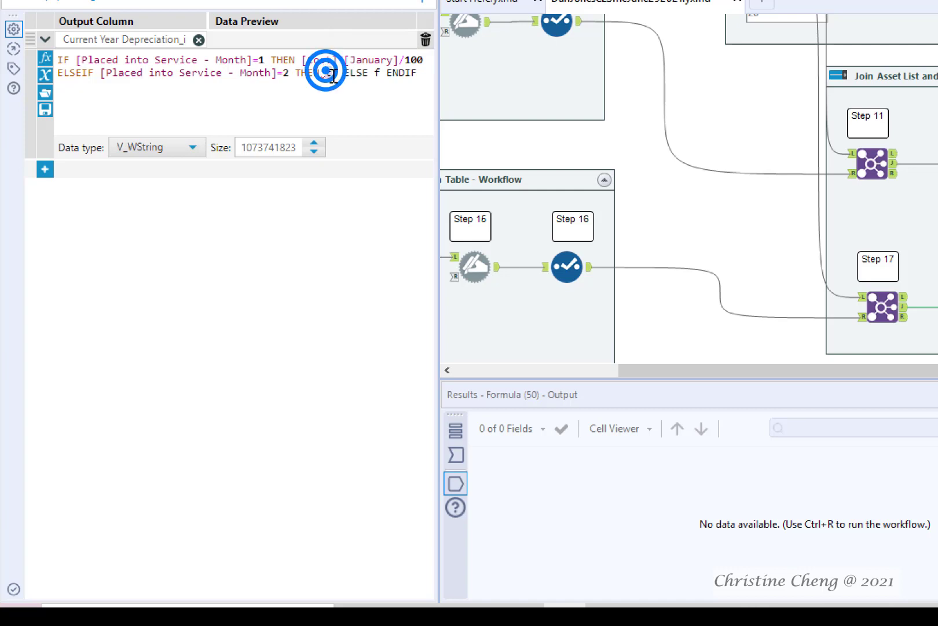
type("[cos")
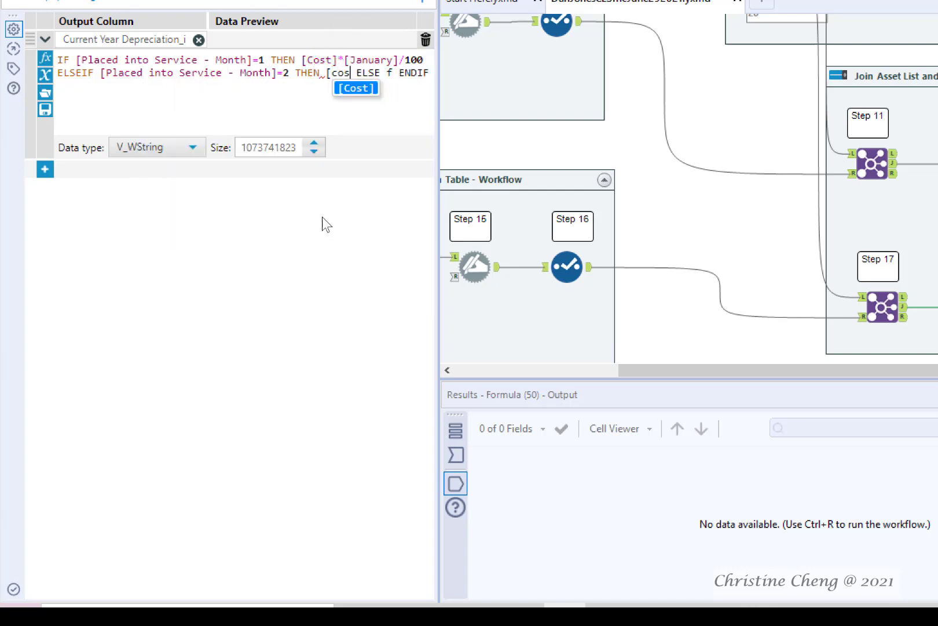
key("Return")
type("*[fe")
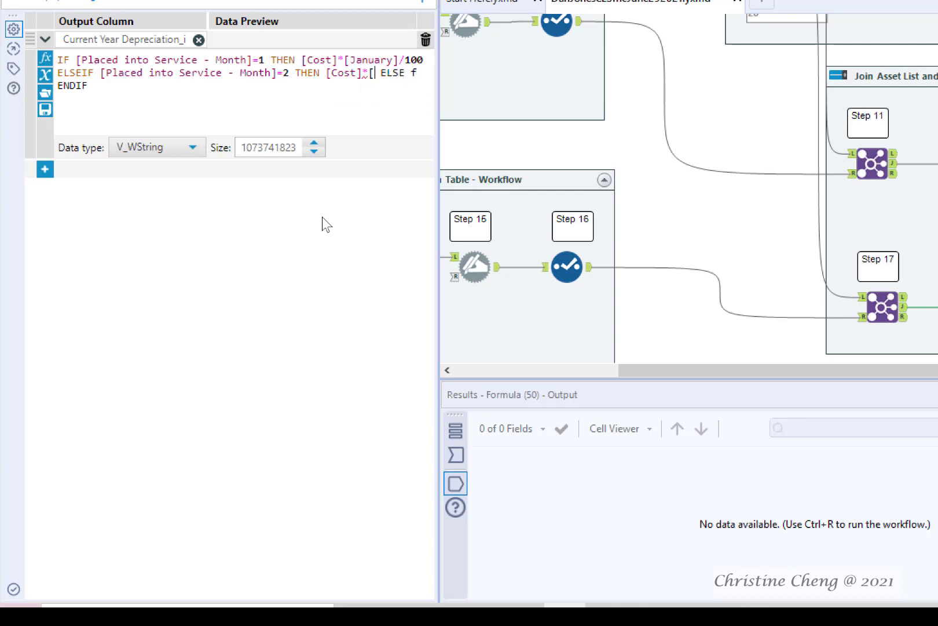
key("Return")
type("/100")
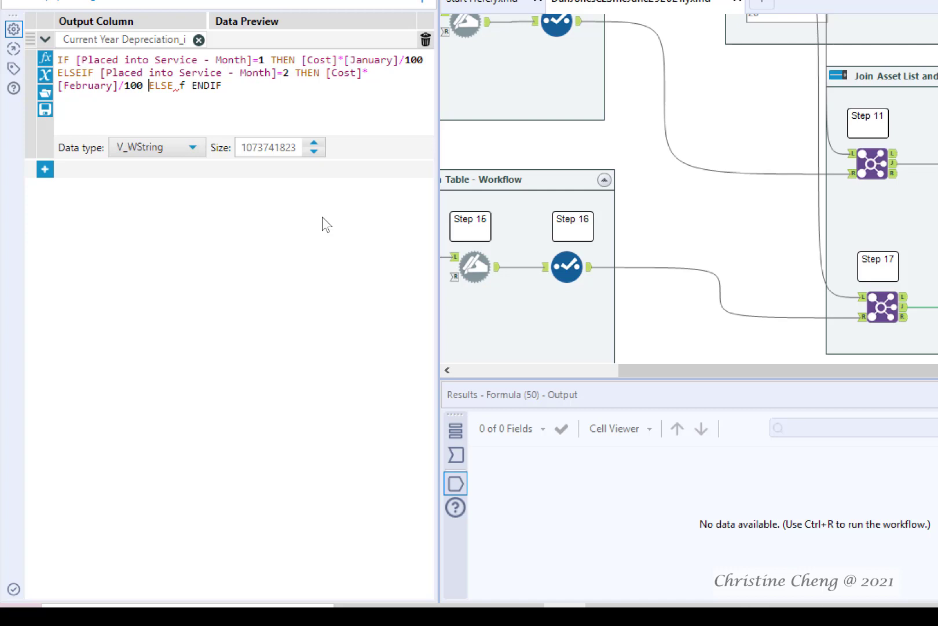
key("Return")
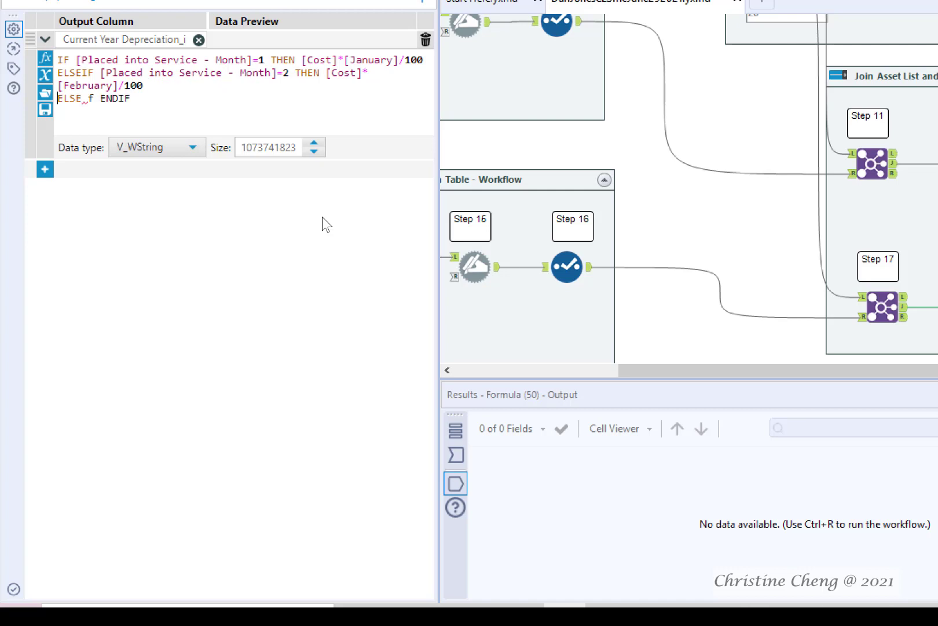
Duplicate the February ELSEIF line into additional ELSEIF branches above ELSE.
left_click(58, 69)
triple_click(59, 70)
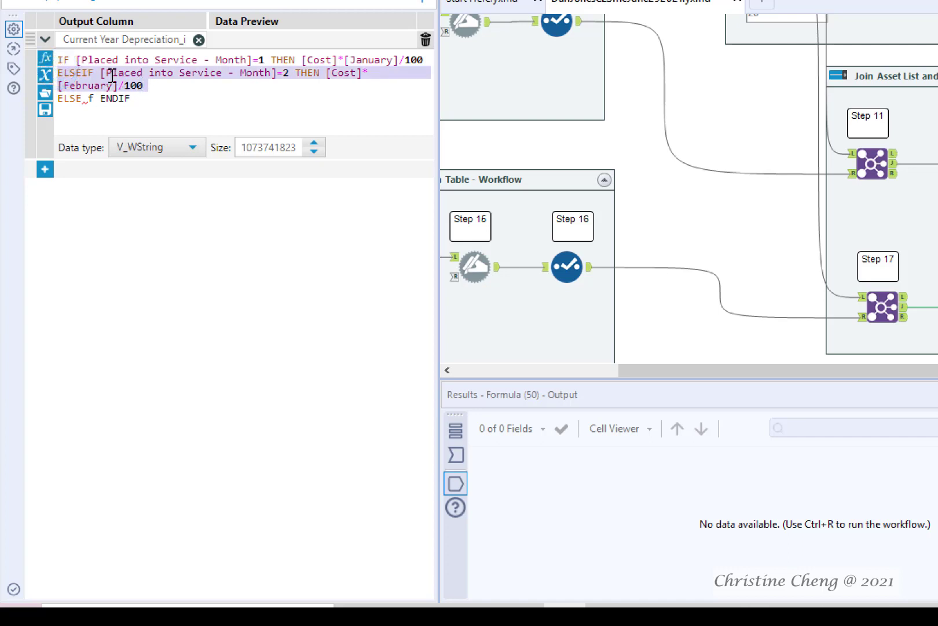
right_click(110, 75)
left_click(167, 150)
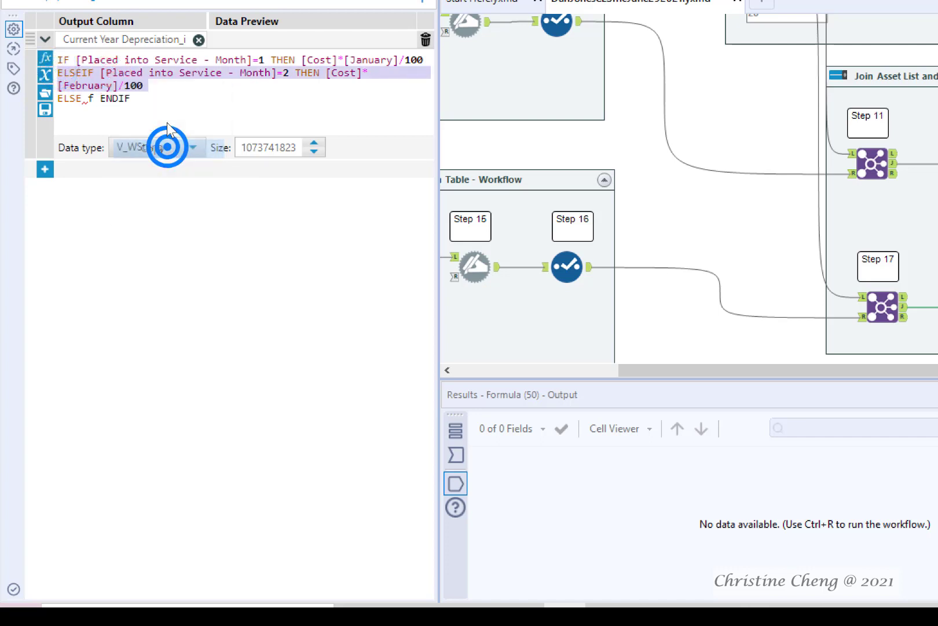
left_click(168, 86)
key("Return")
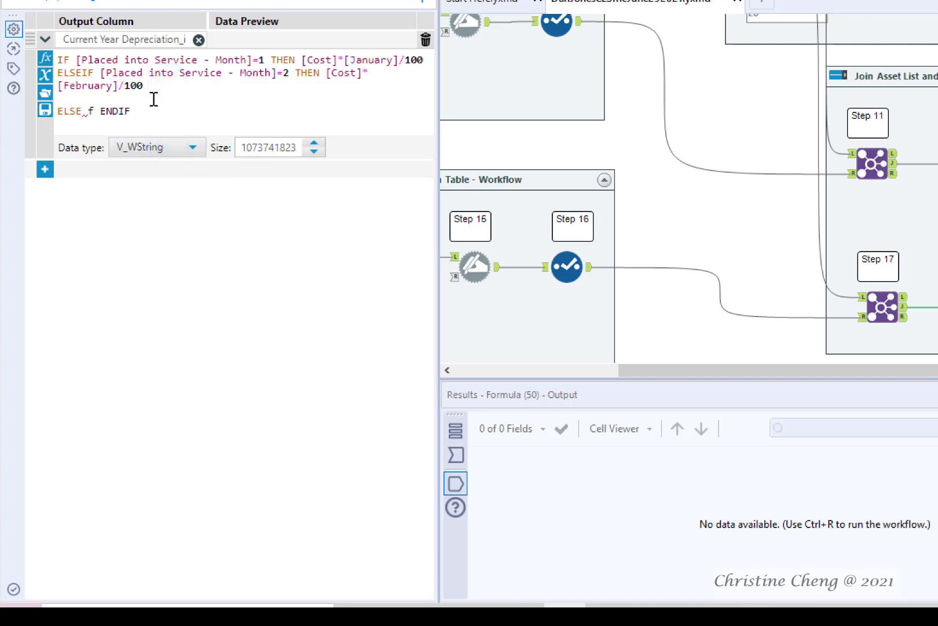
right_click(56, 98)
left_click(99, 190)
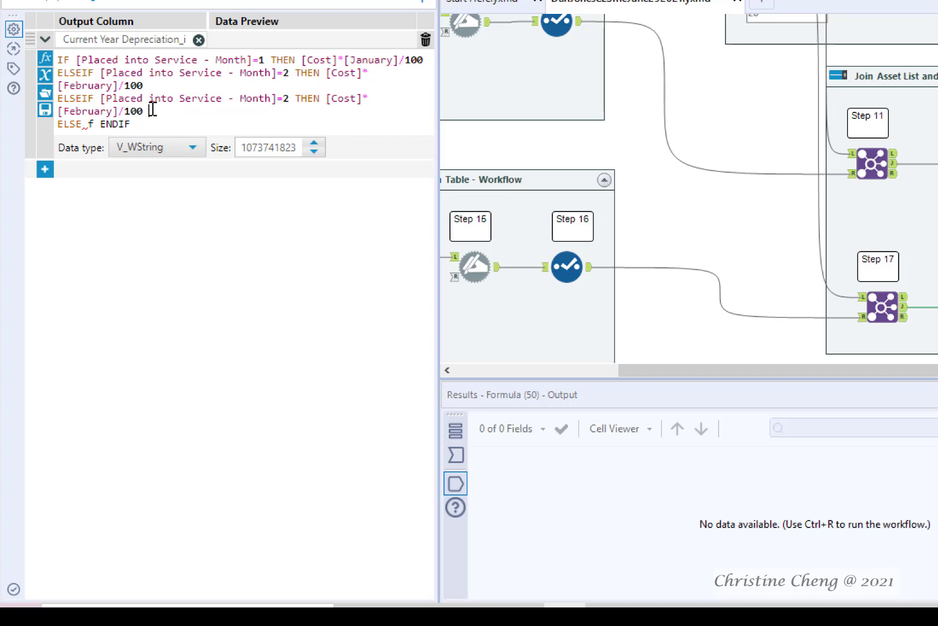
key("ctrl+v")
key("ctrl+v")
key("ctrl+v")
key("ctrl+v")
key("ctrl+v")
key("ctrl+v")
key("ctrl+v")
key("ctrl+v")
Change a copied branch to month 3 with [March], and set ELSE to [Cost]*[December]/100.
left_click(288, 97)
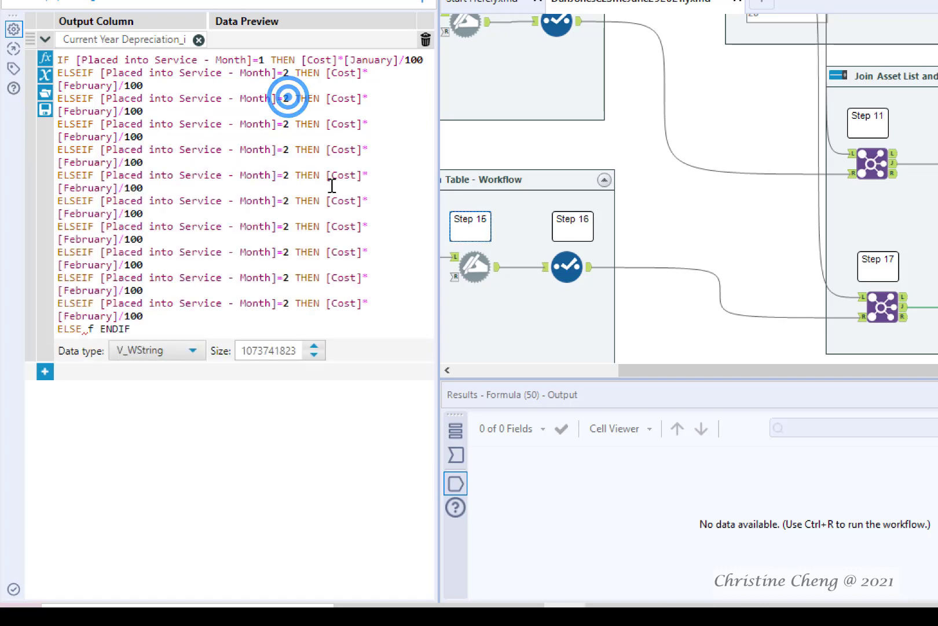
key("BackSpace")
type("3")
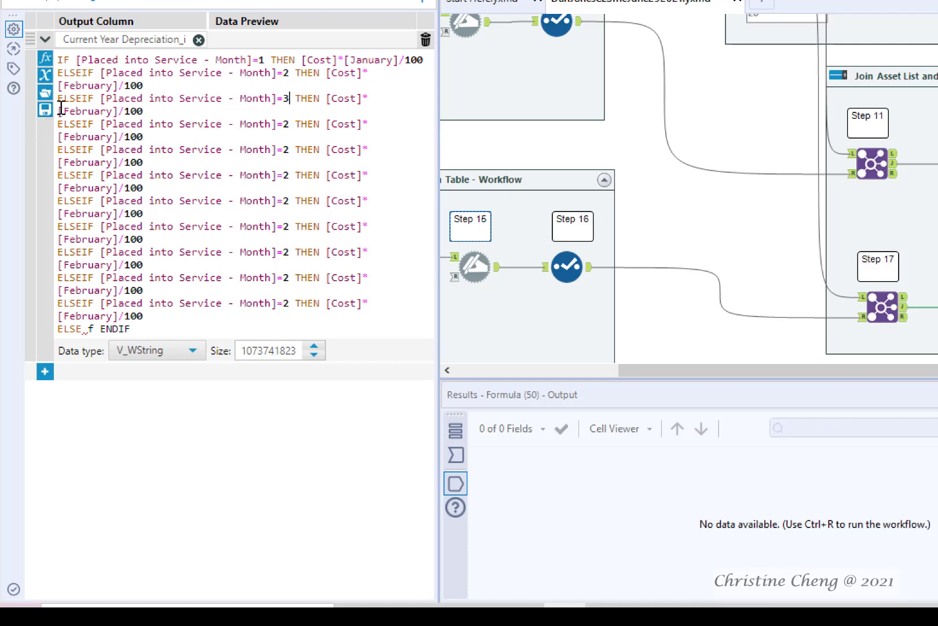
left_click_drag(59, 111, 112, 110)
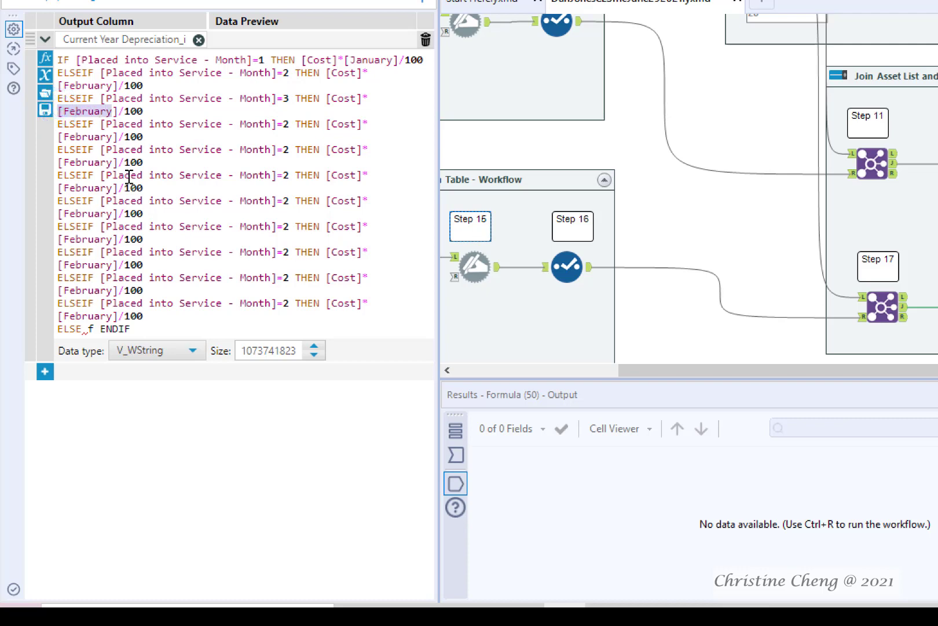
type("[ma")
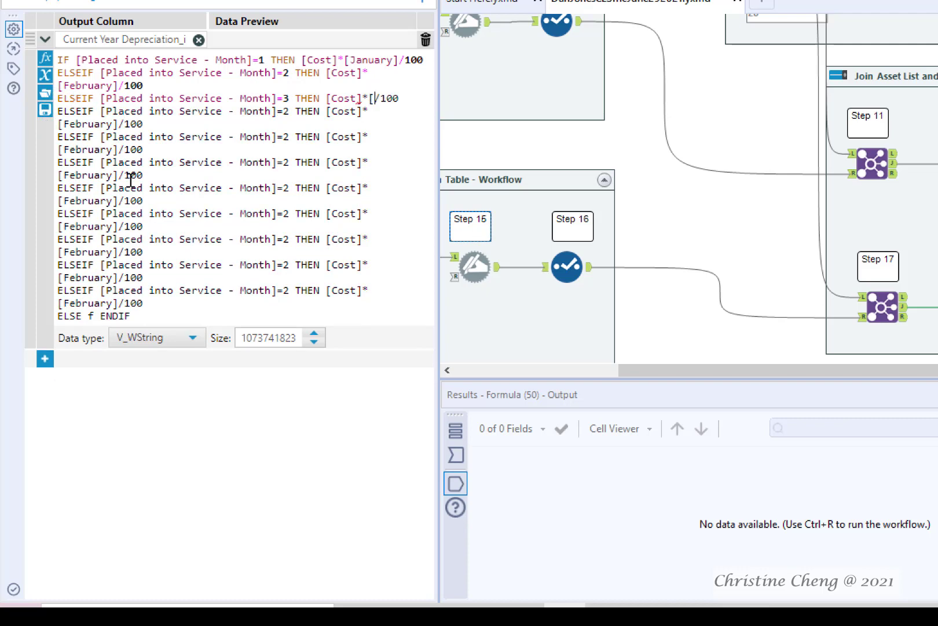
key("Return")
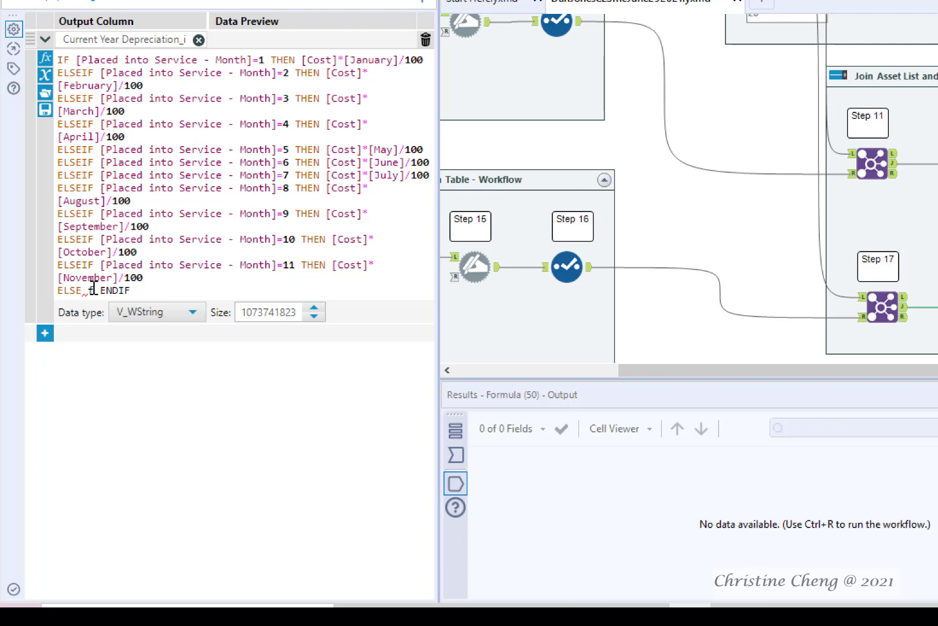
double_click(91, 290)
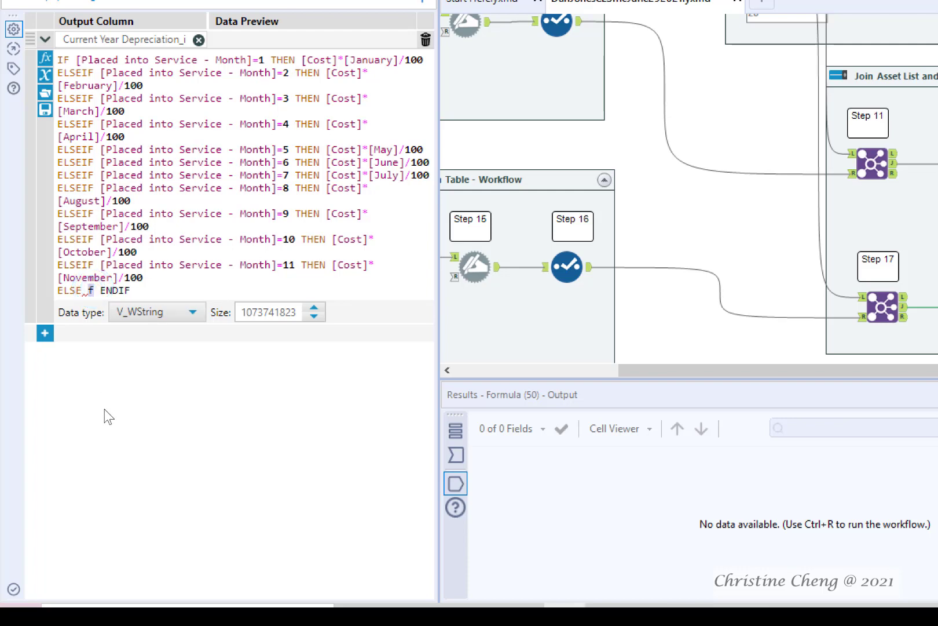
type("[Cost]*")
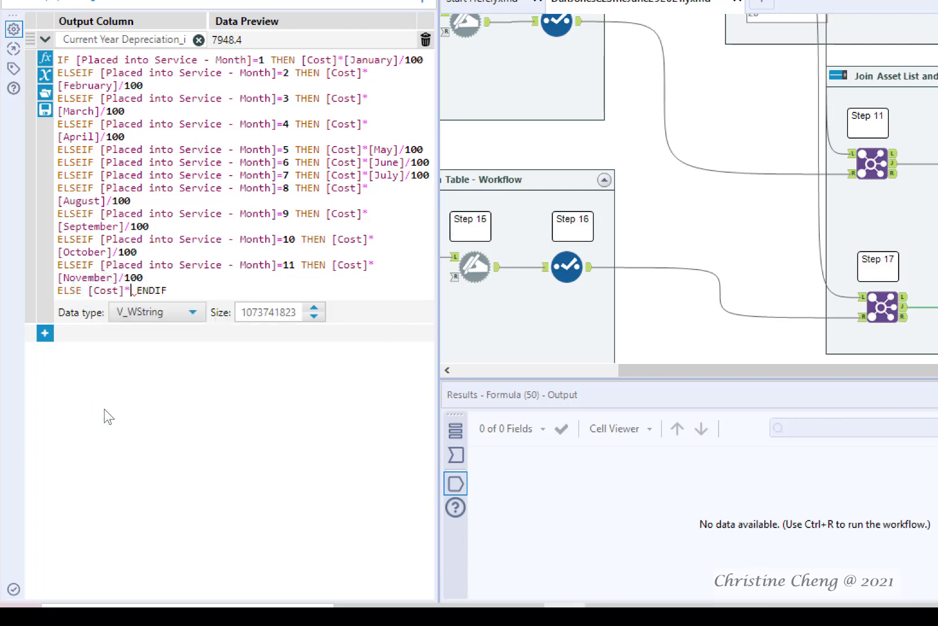
type("[December]/")
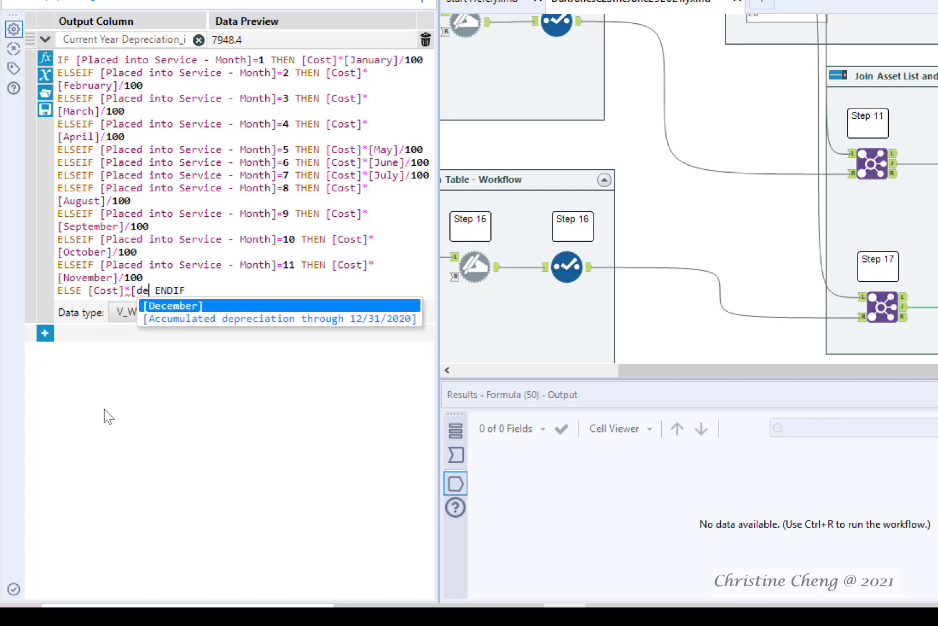
type("100")
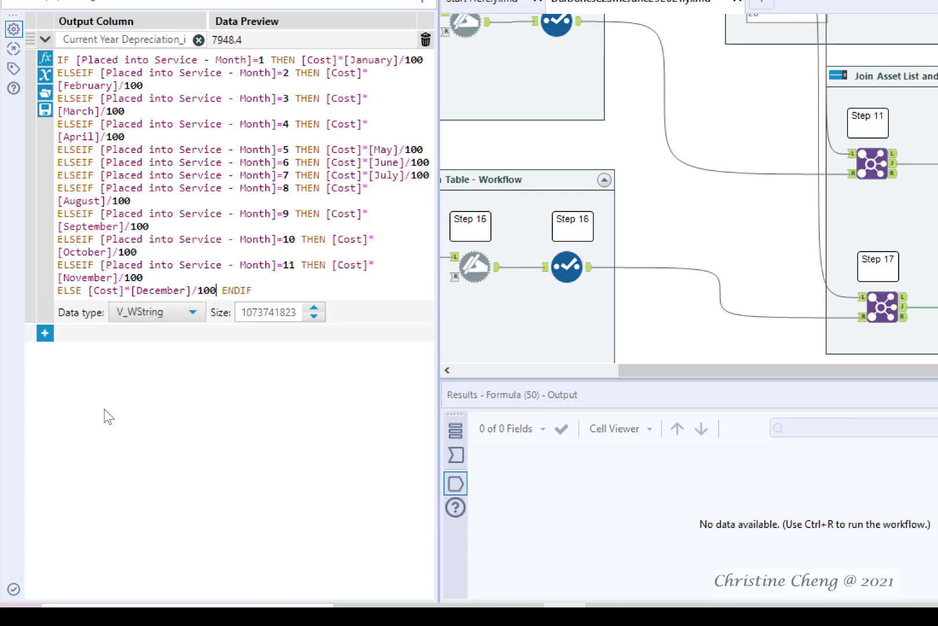
Set Current Year Depreciation_i's data type to FixedDecimal with scale 0.
left_click(192, 312)
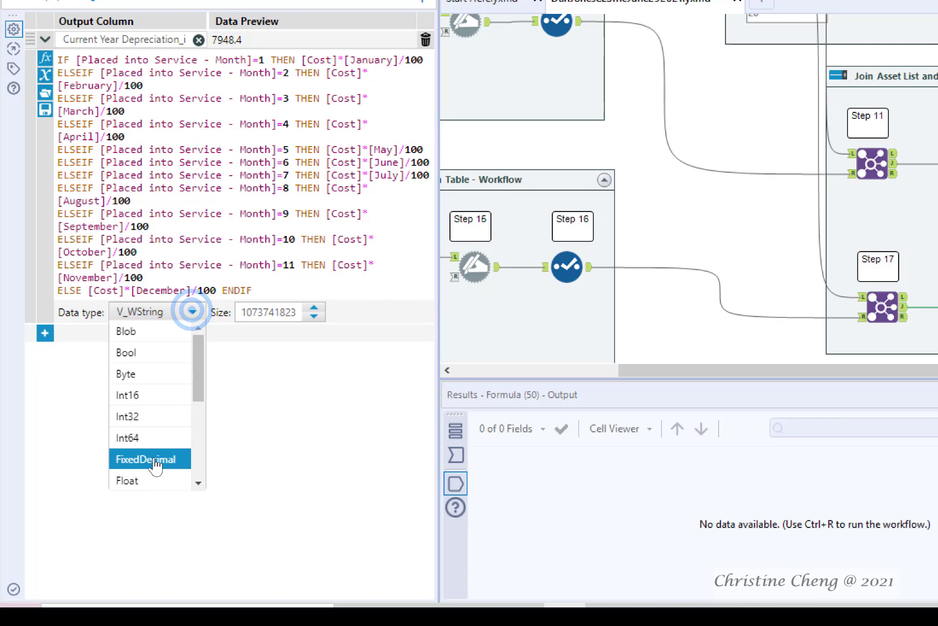
left_click(153, 456)
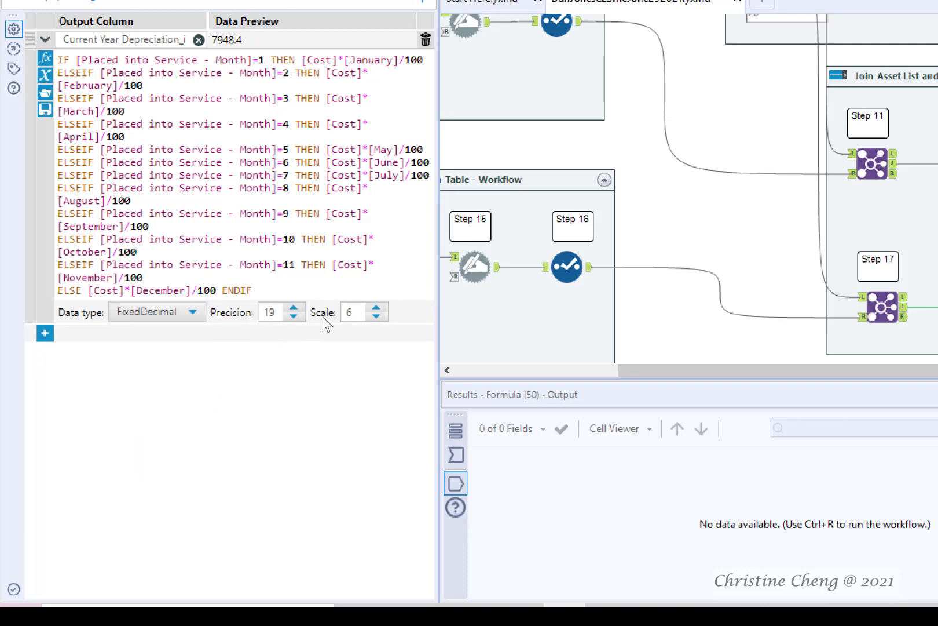
left_click(355, 310)
double_click(356, 310)
type("0")
Add a second expression with a new output column named Monthly Depreciation.
left_click(46, 336)
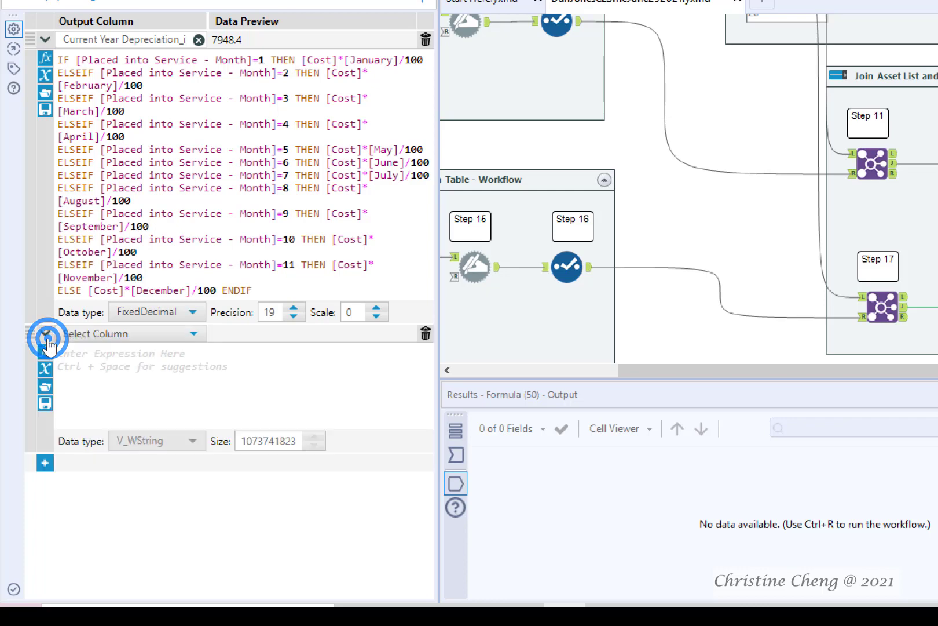
left_click(194, 335)
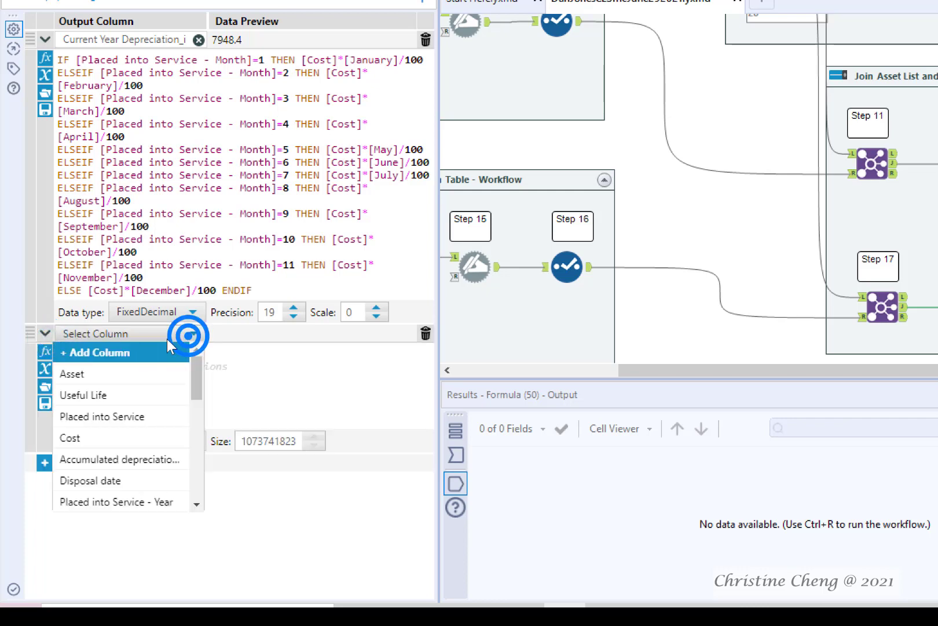
left_click(136, 352)
type("M")
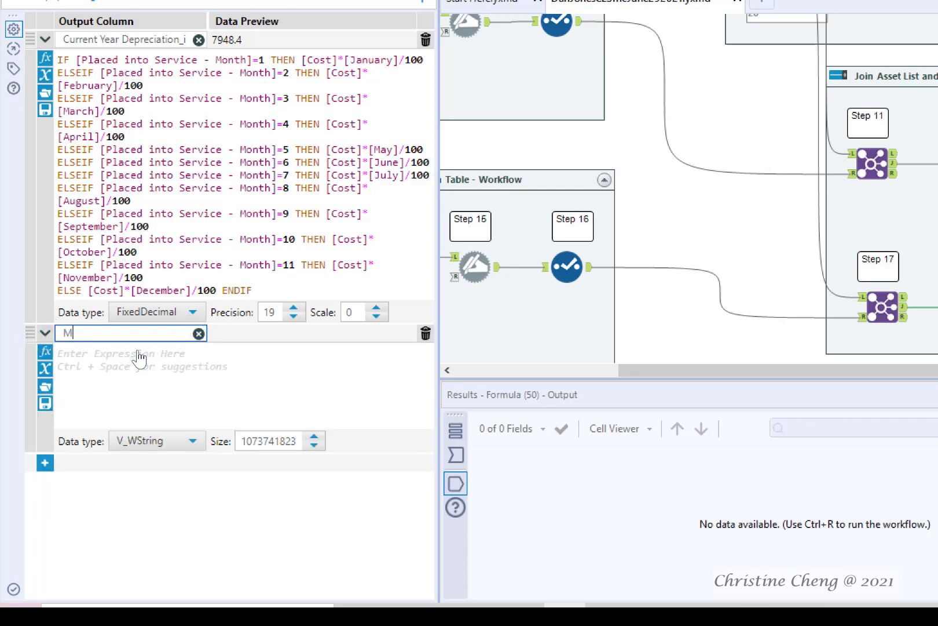
type("onthly Depreciation")
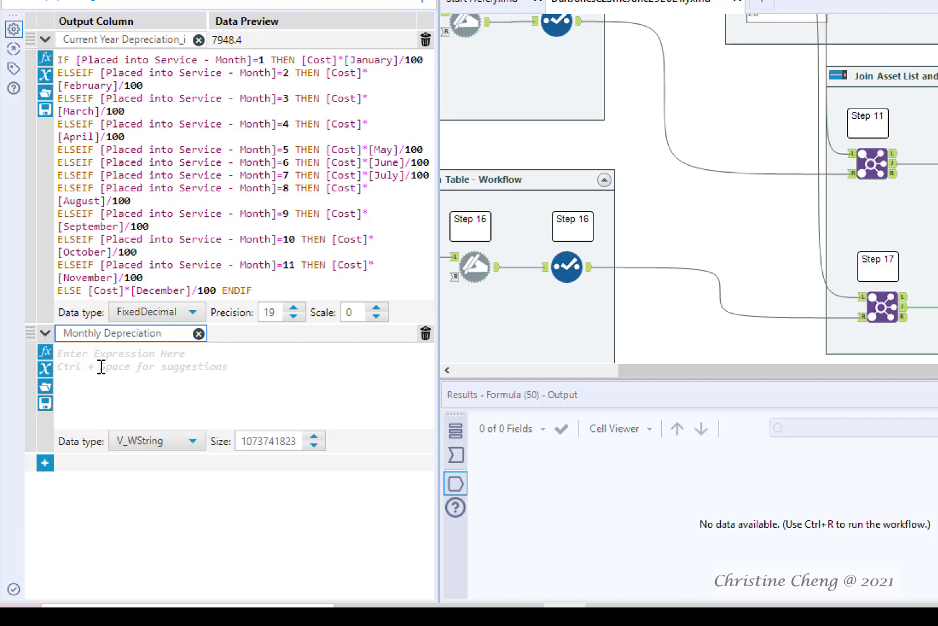
Give Monthly Depreciation the expression [January]/12/100, stored as FixedDecimal.
left_click(101, 366)
type("[jan")
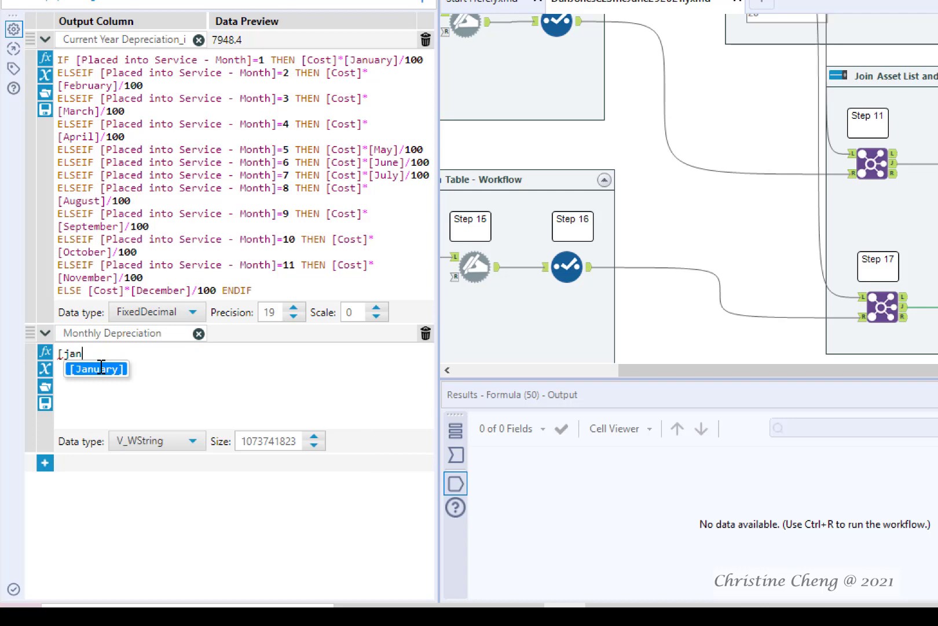
key("Return")
type("/12/100")
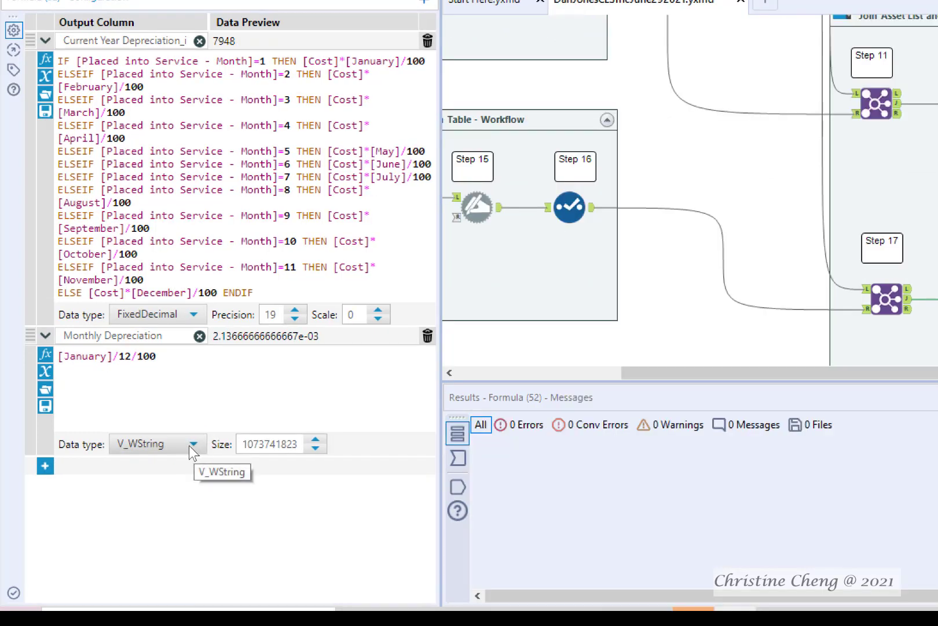
left_click(192, 447)
left_click(169, 404)
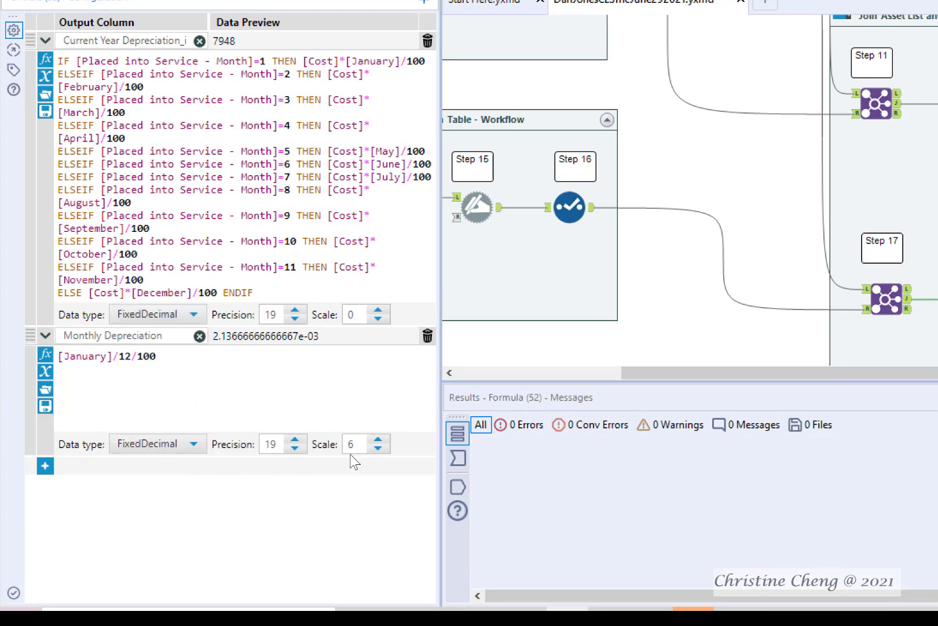
Add a third column, Current Year Depreciation, holding an IF c THEN t ELSE f ENDIF template.
left_click(45, 466)
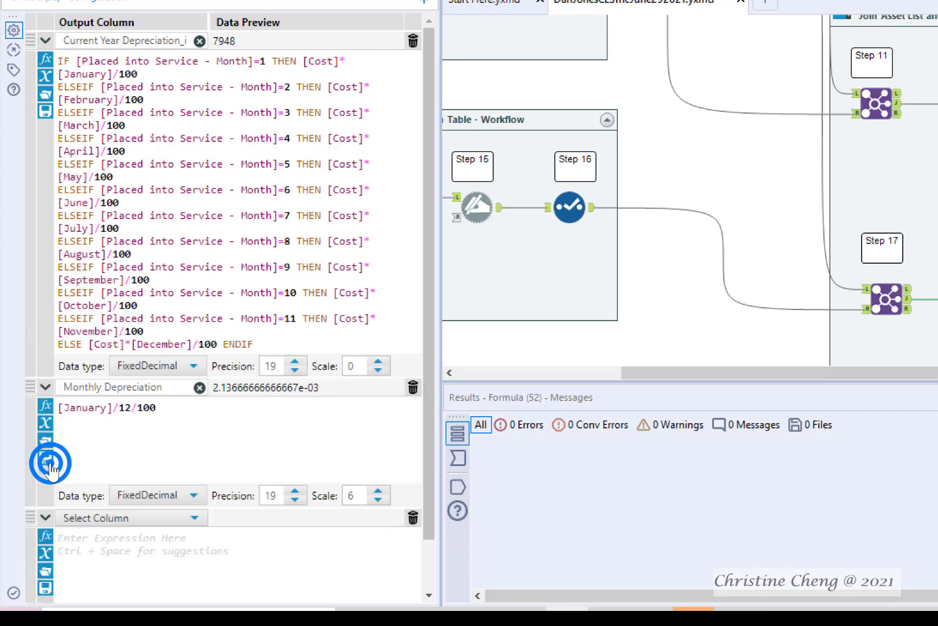
left_click(194, 519)
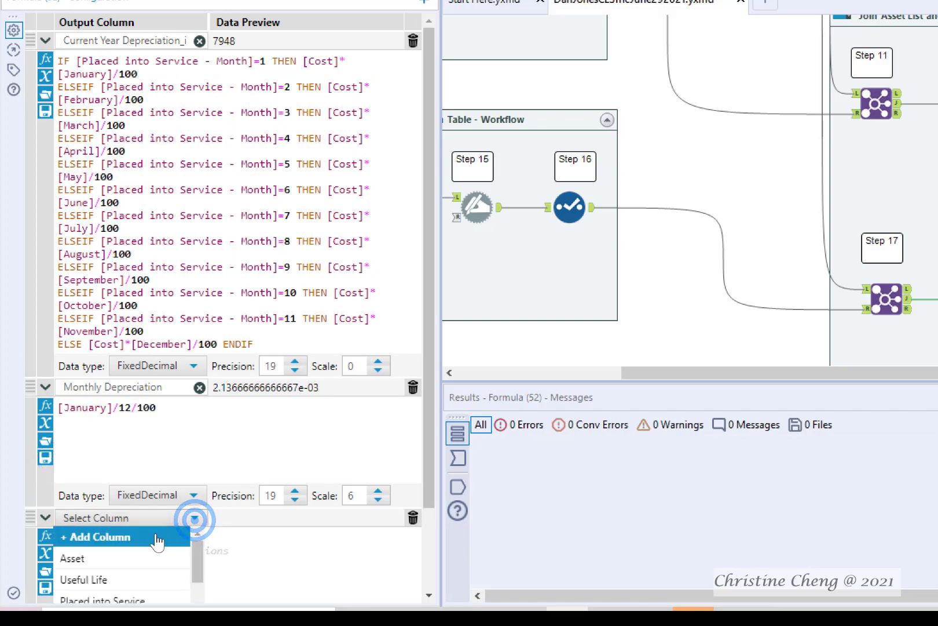
left_click(154, 535)
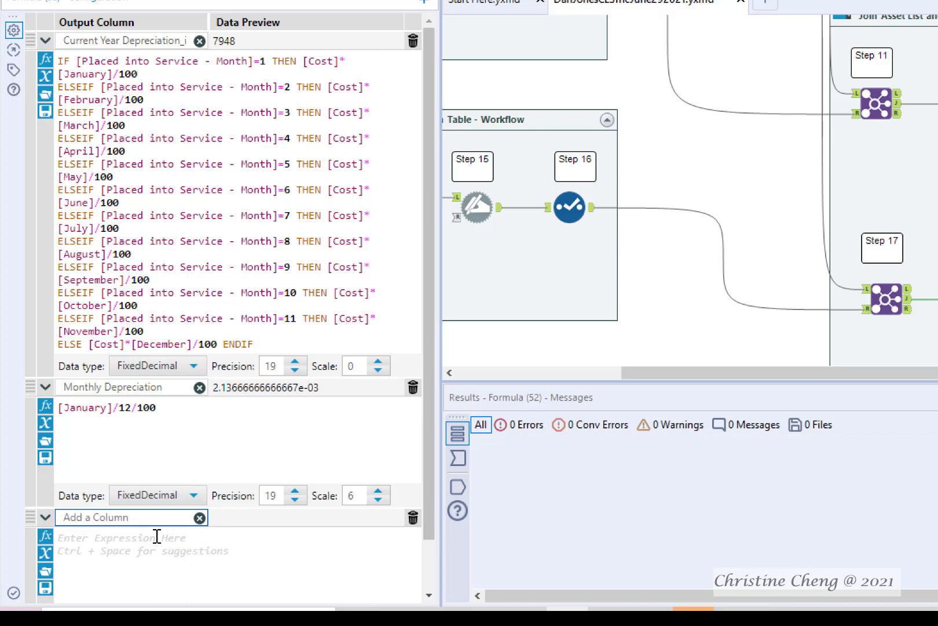
type("Current Year Depreciation")
left_click(424, 288)
left_click(46, 479)
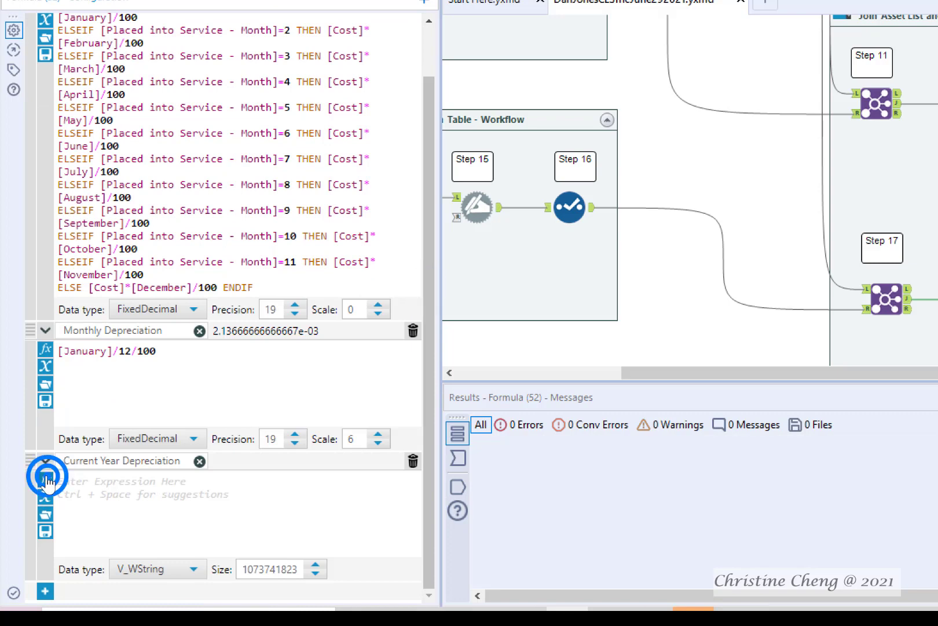
left_click(64, 572)
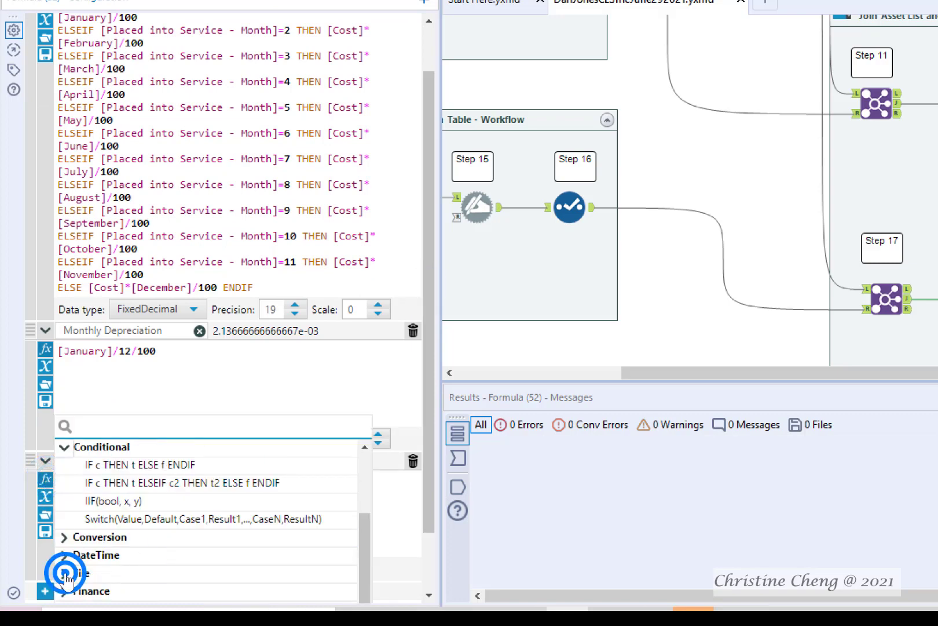
left_click(144, 471)
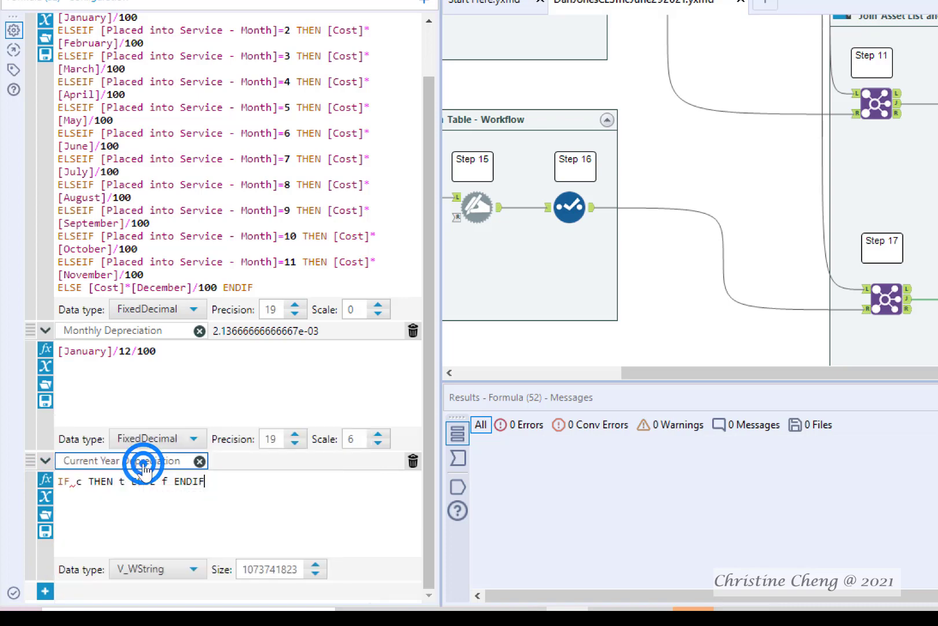
Set the condition to [Disposal Year]=2021.
double_click(79, 481)
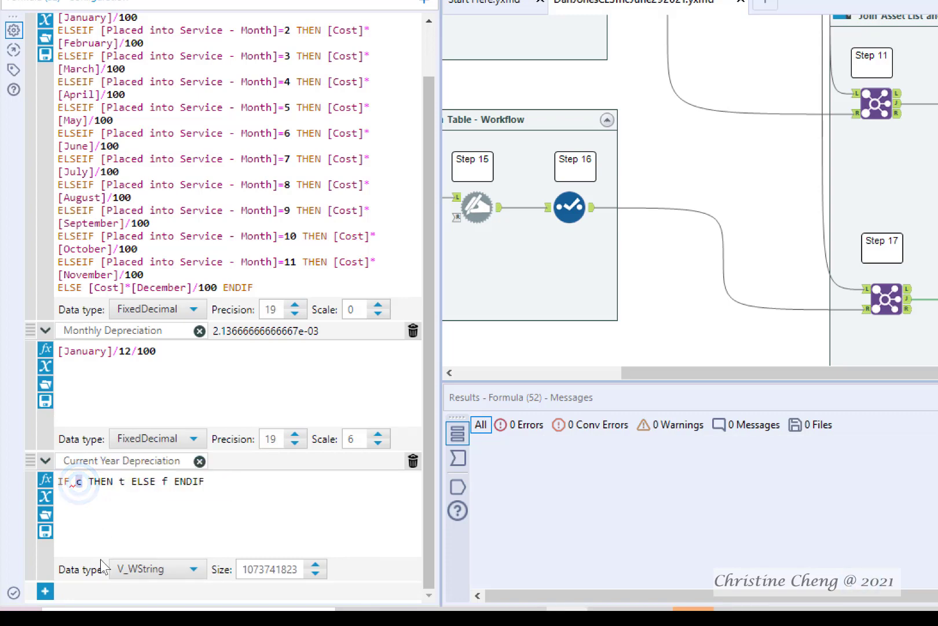
type("[dis")
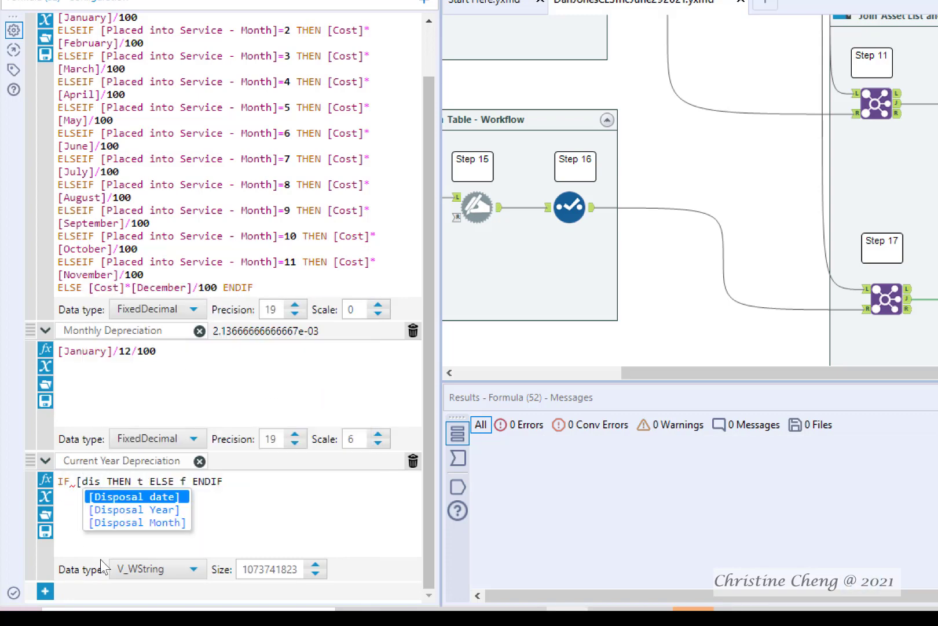
key("Down")
key("Return")
type("=220")
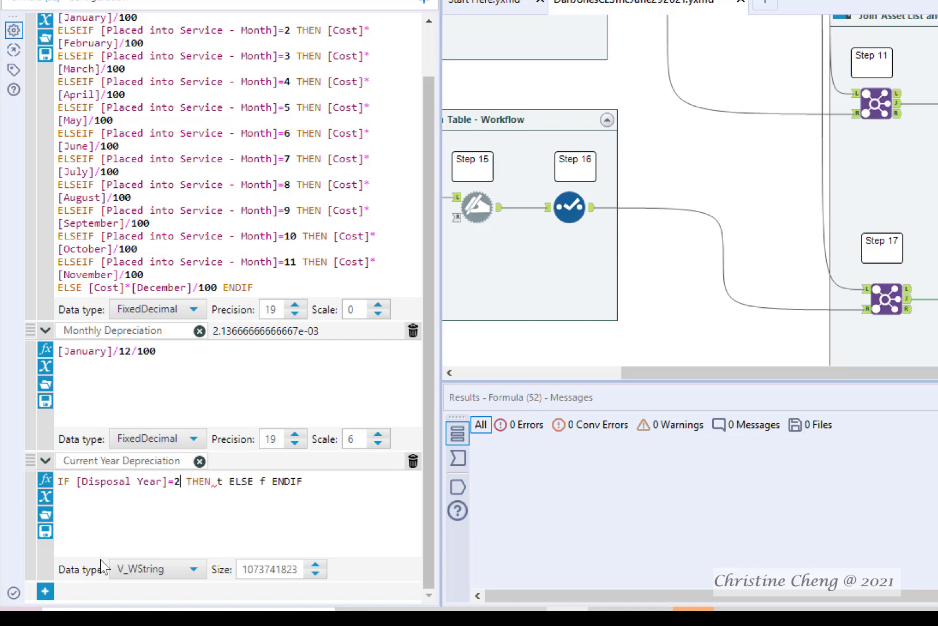
key("BackSpace")
key("BackSpace")
type("021")
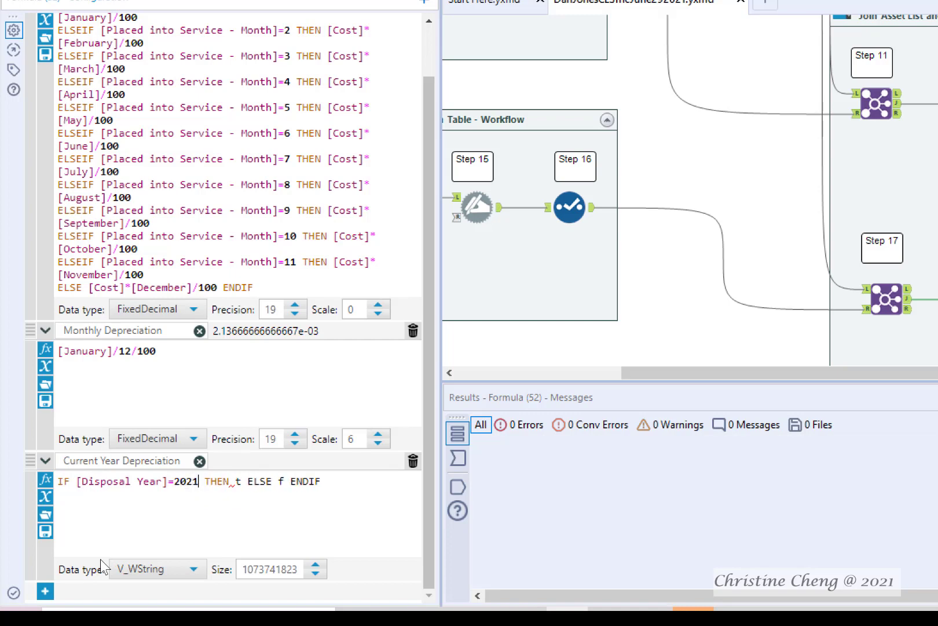
Set THEN to [Cost]*((([Disposal Month]-1)*[Monthly Depreciation])+(.5*[Monthly Depreciation])).
left_click(239, 480)
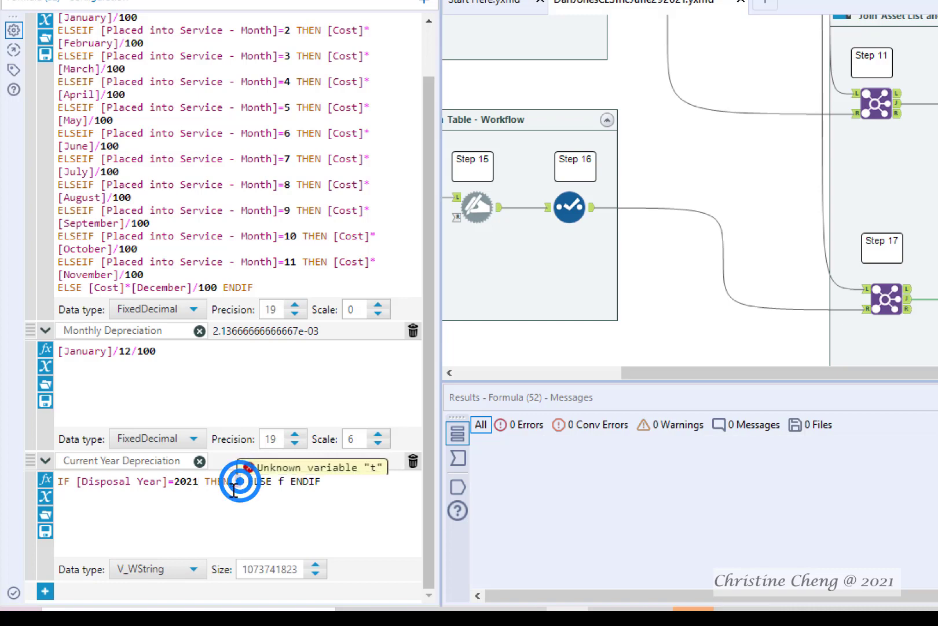
key("BackSpace")
type("[cos")
key("Return")
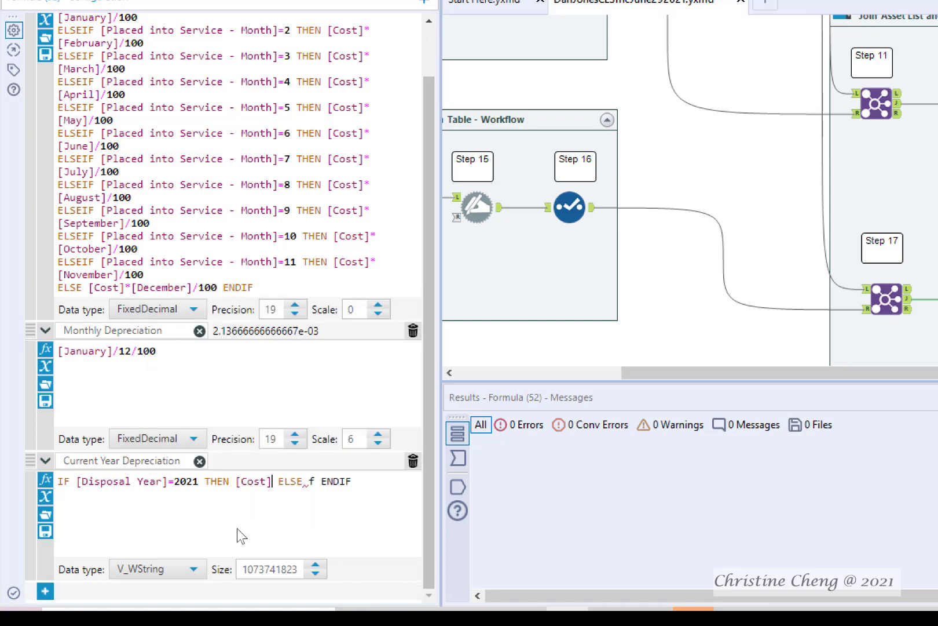
type("*(((")
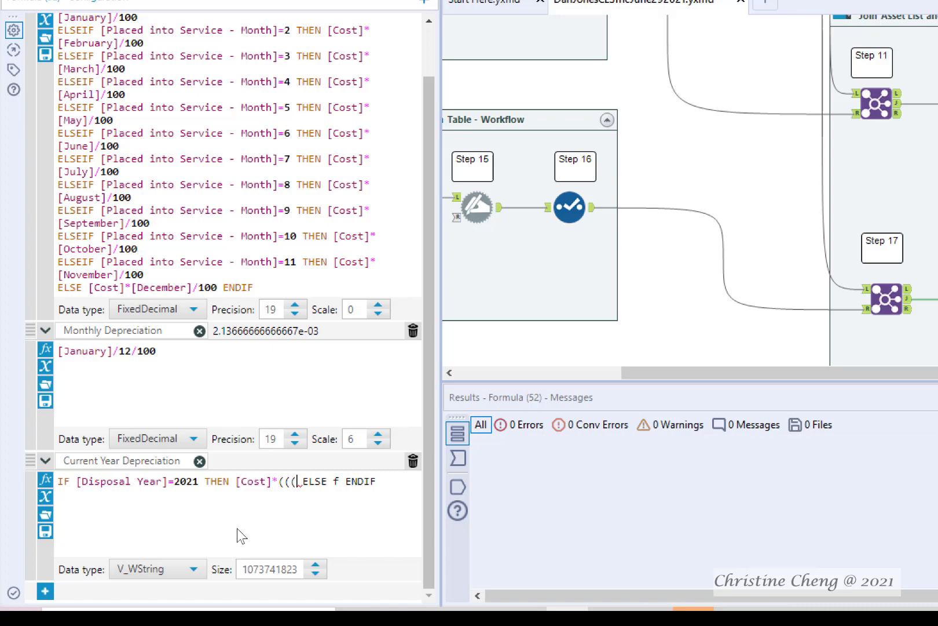
type("[")
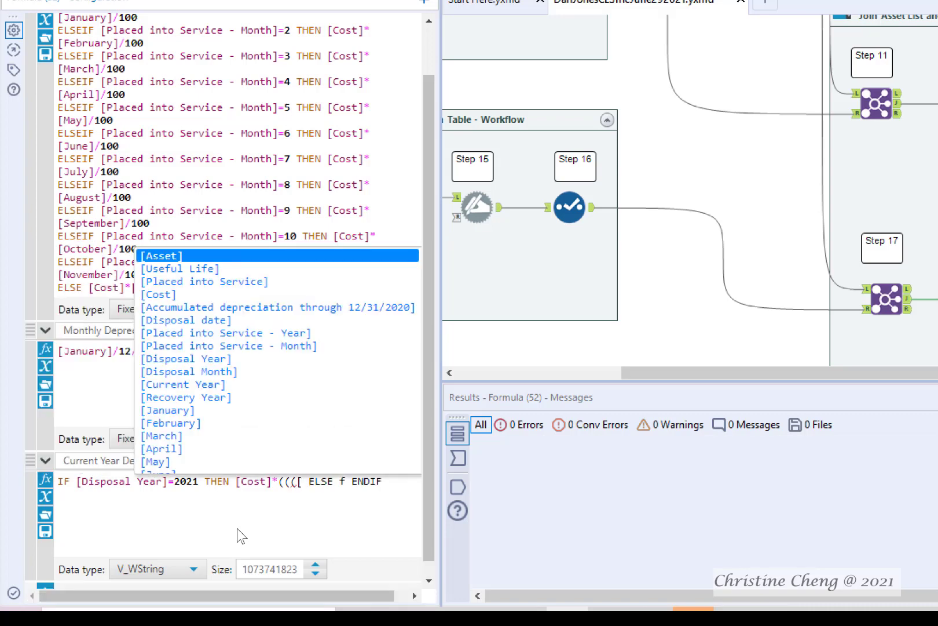
type("dis")
key("Down")
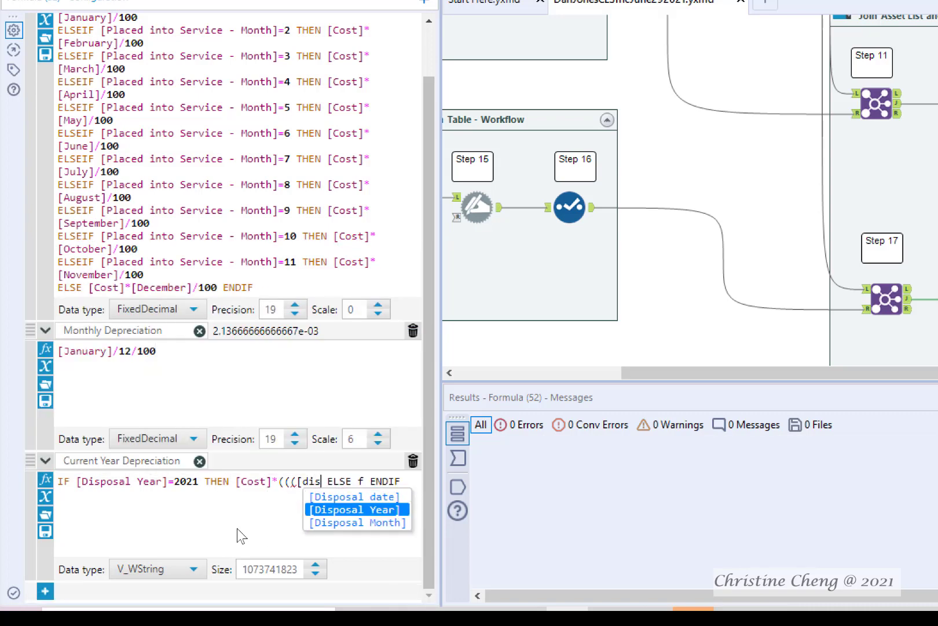
key("Down")
key("Return")
type("-")
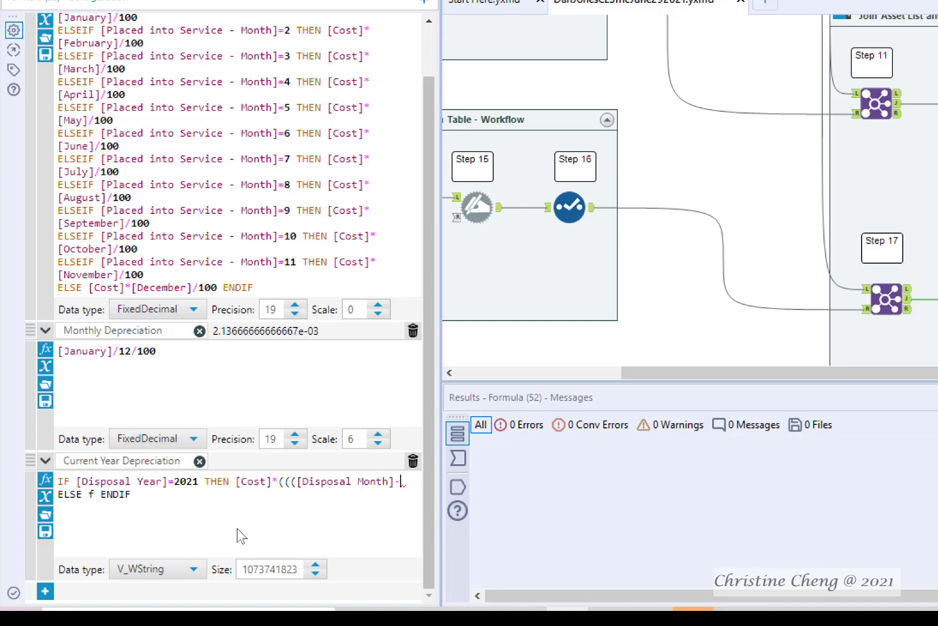
type("1)*")
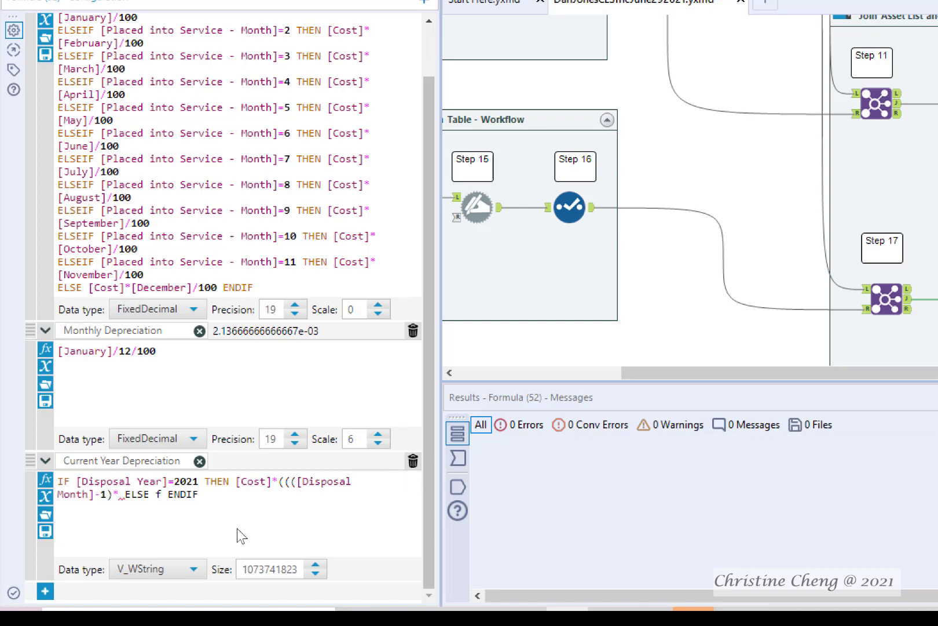
type("[mon")
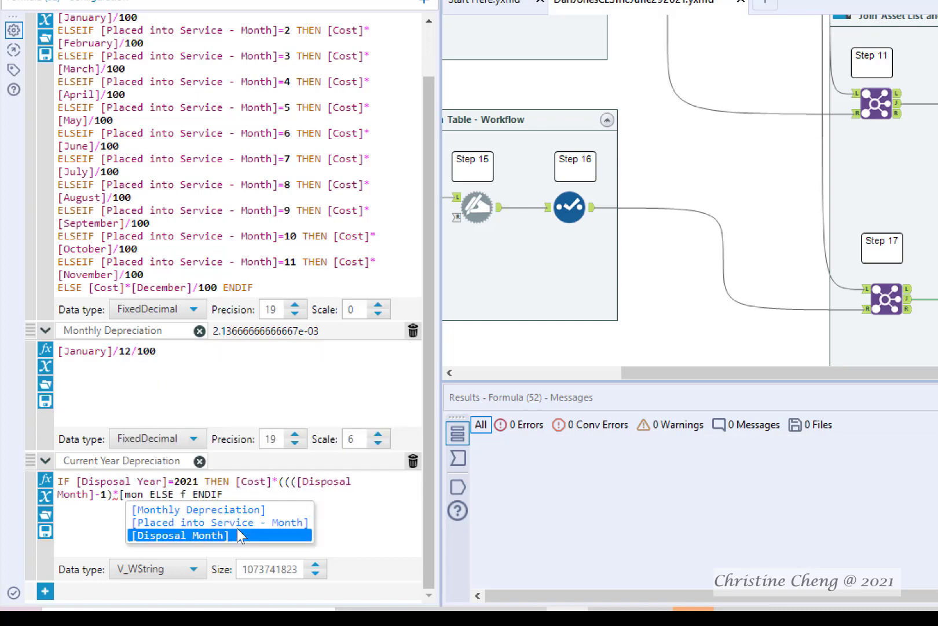
key("Up")
key("Up")
key("Return")
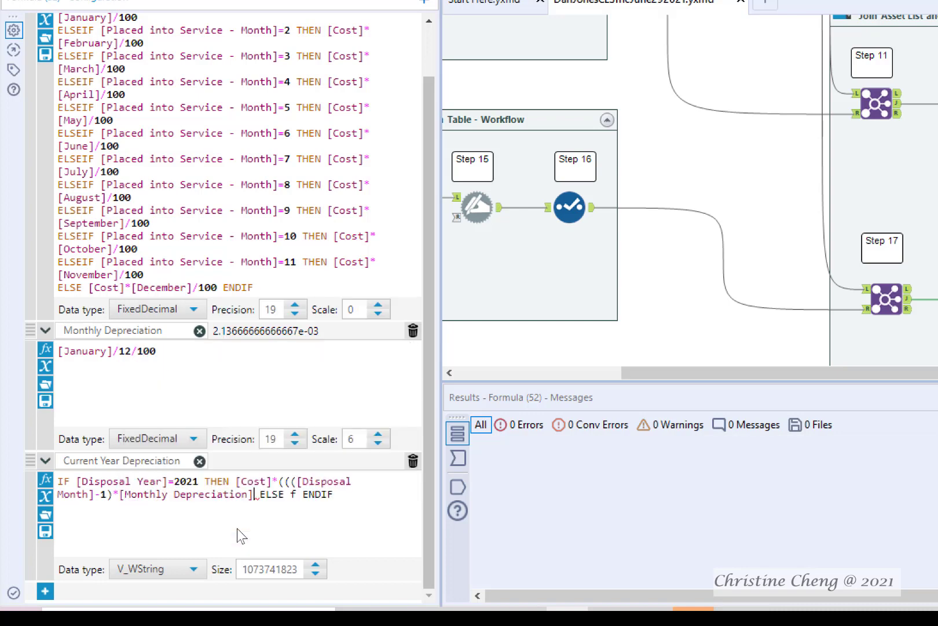
type(")")
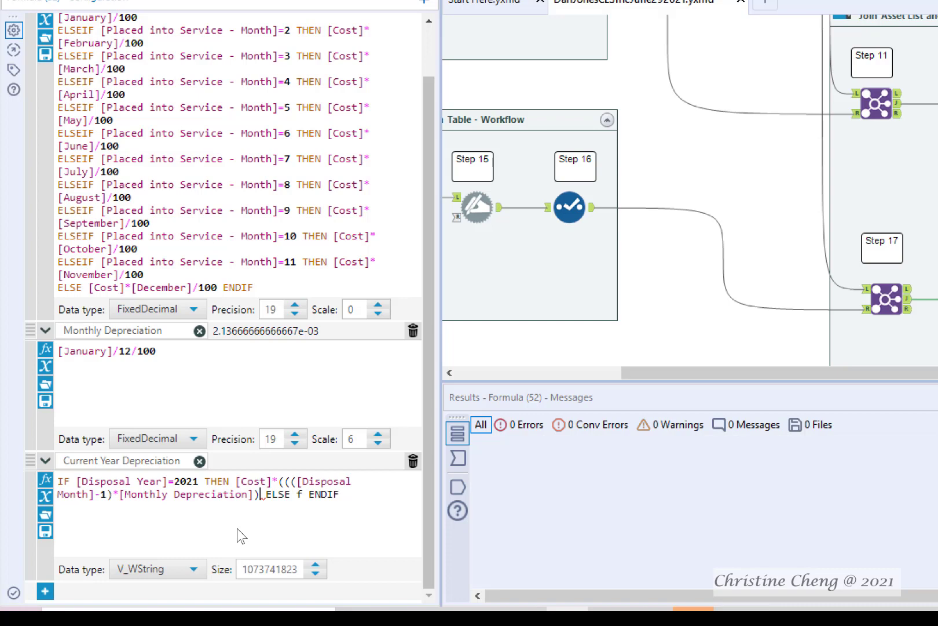
type("+(.5")
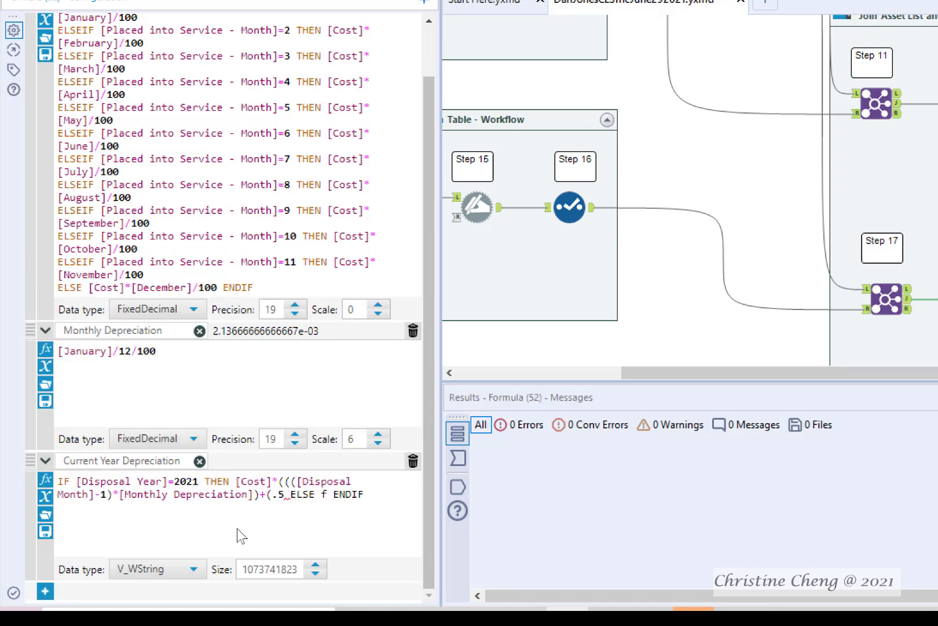
type("*[mon")
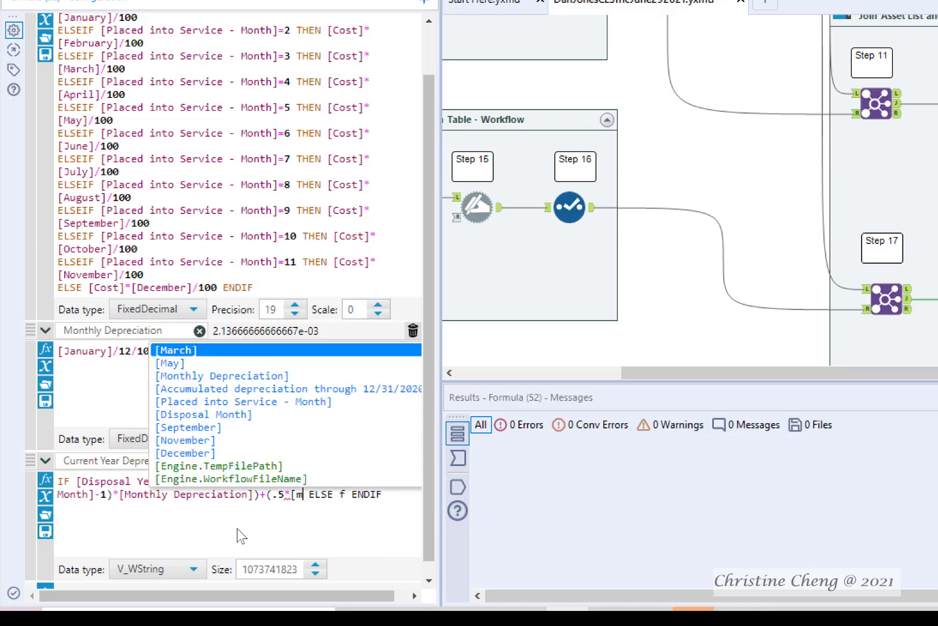
key("Return")
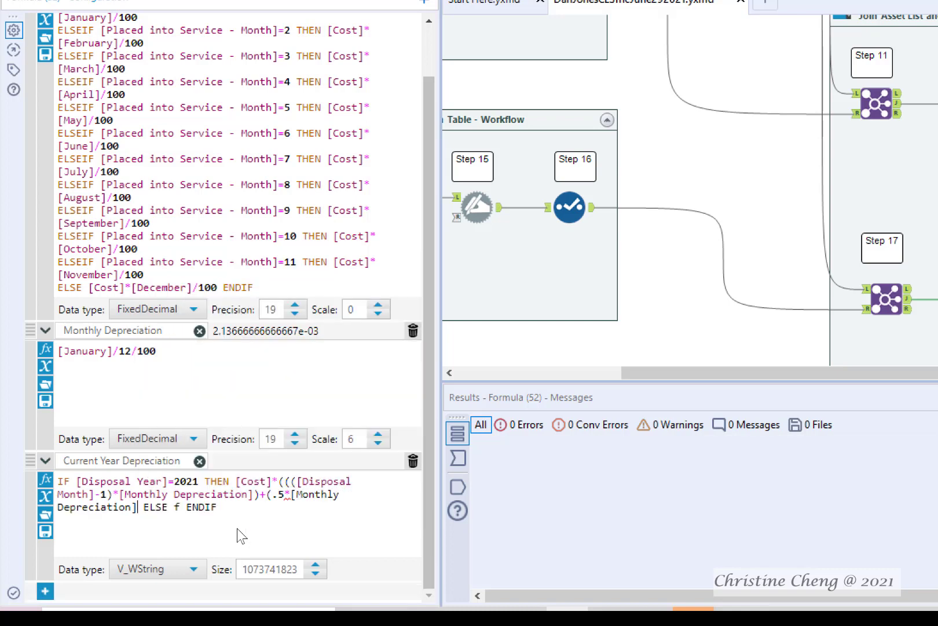
type("))")
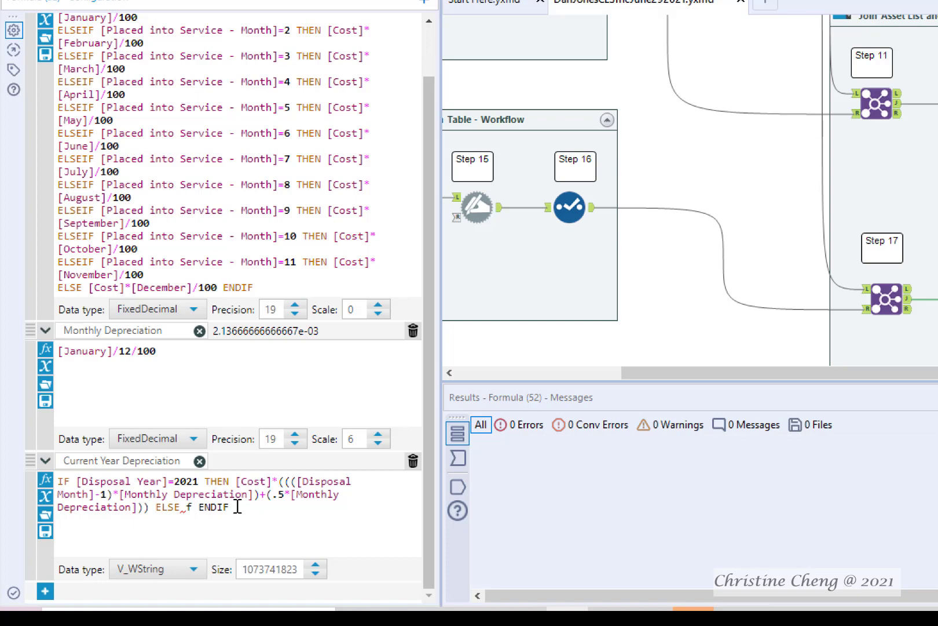
Replace the ELSE placeholder with [Current Year Depreciation_i].
double_click(192, 507)
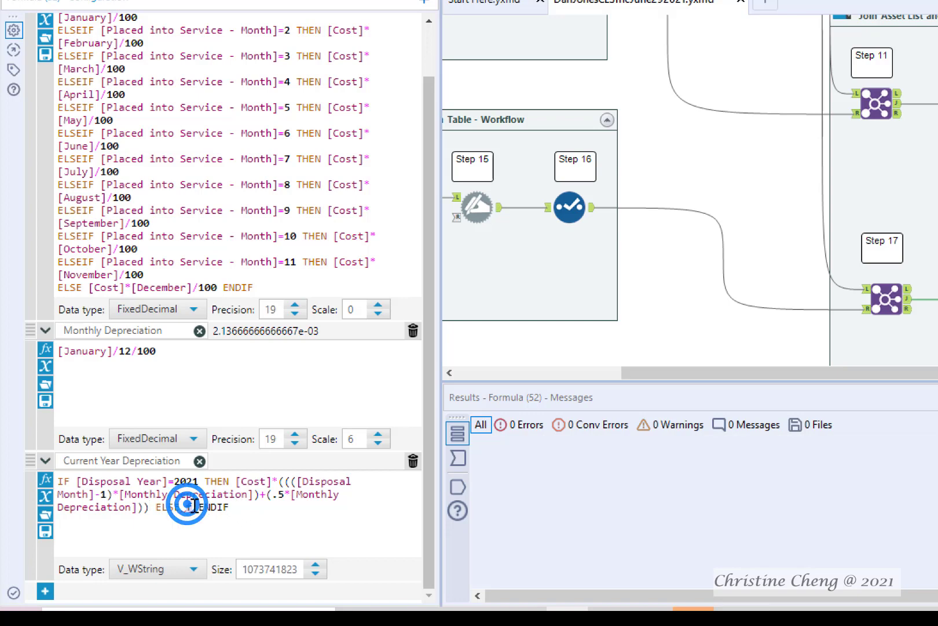
type("[curr")
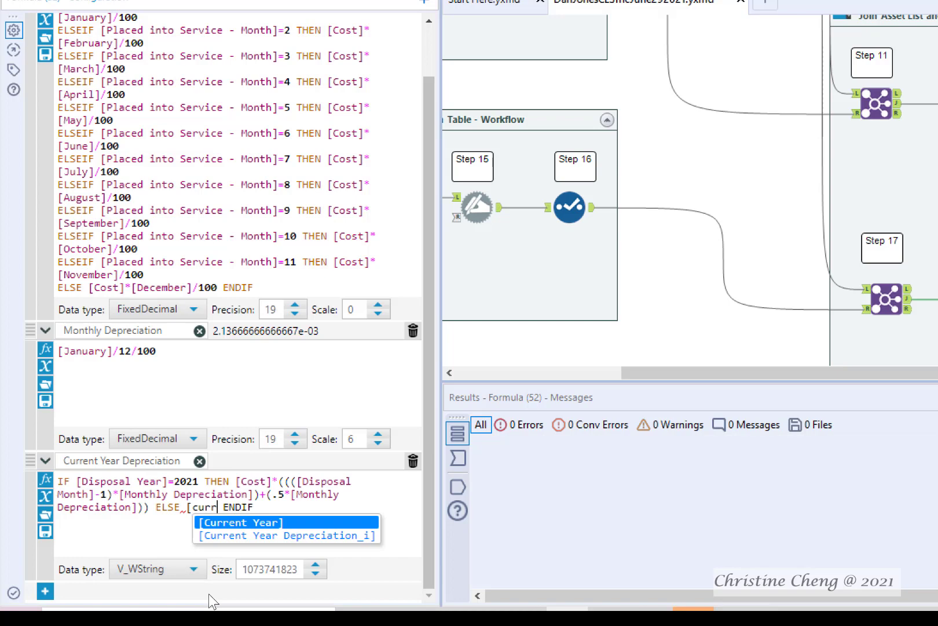
key("Down")
key("Return")
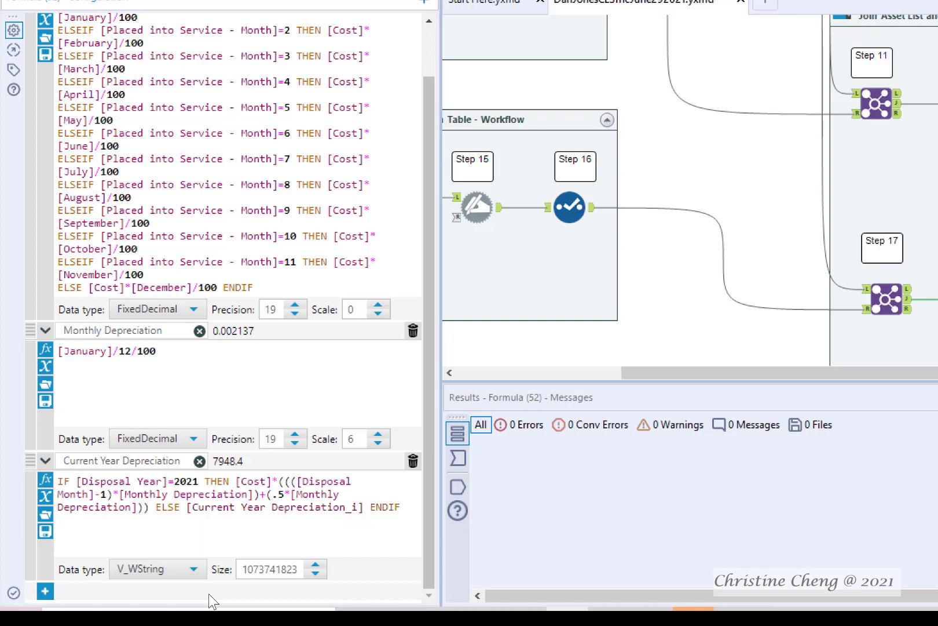
Set Current Year Depreciation's data type to FixedDecimal with scale 0.
left_click(190, 569)
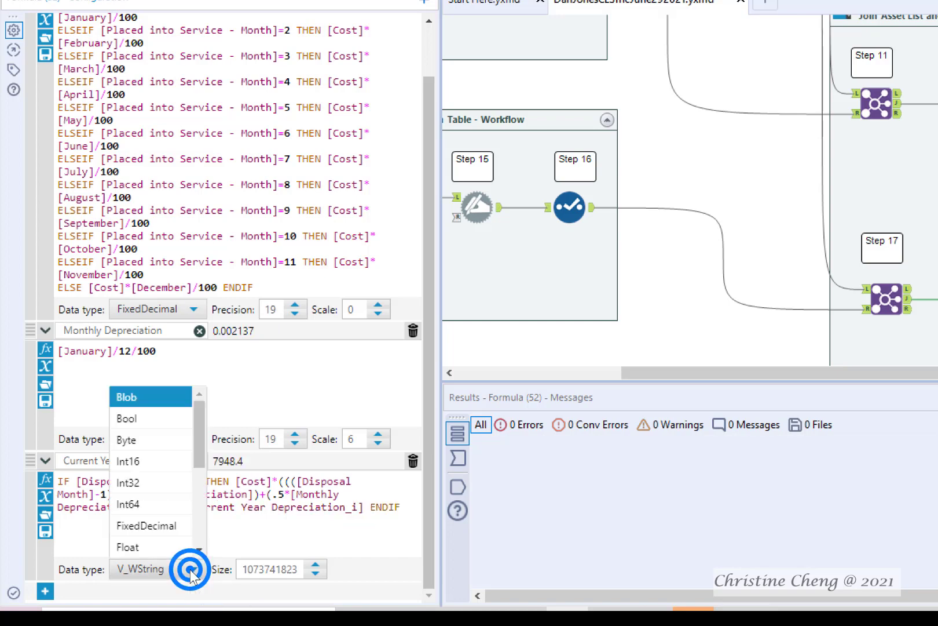
left_click(173, 528)
double_click(359, 565)
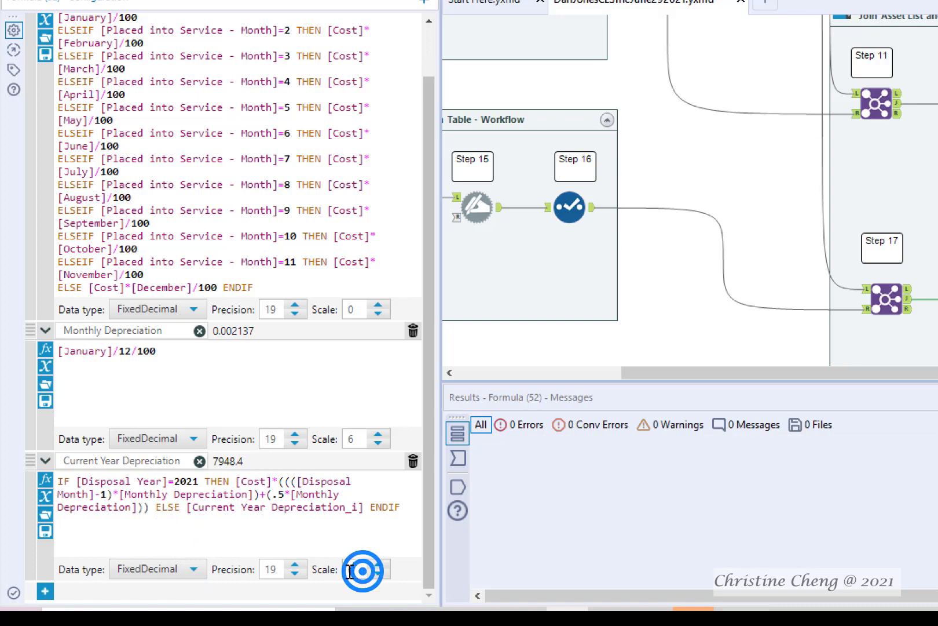
type("0")
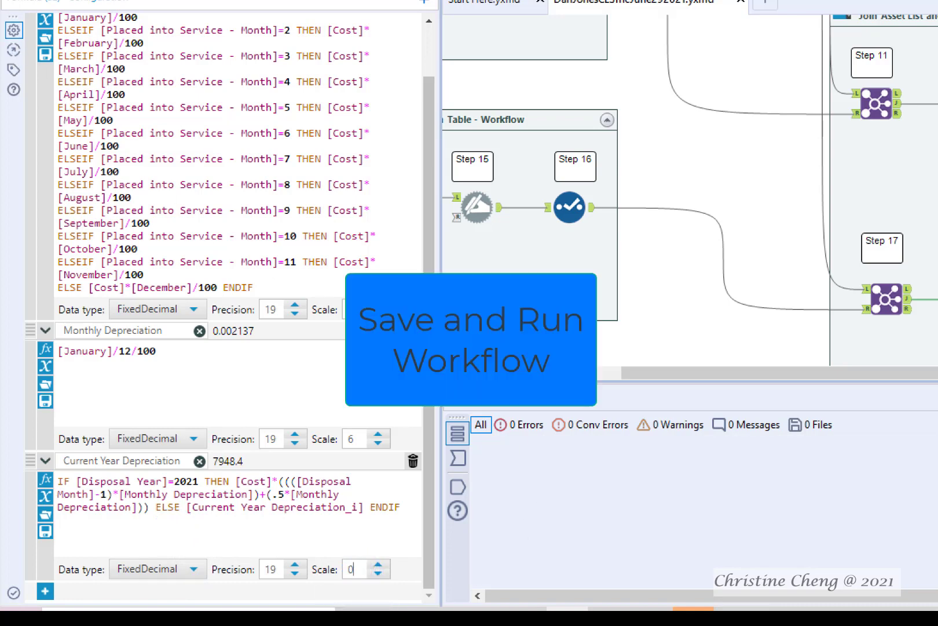
Save and run the workflow, then dismiss the run-finished message.
key("ctrl+s")
key("ctrl+r")
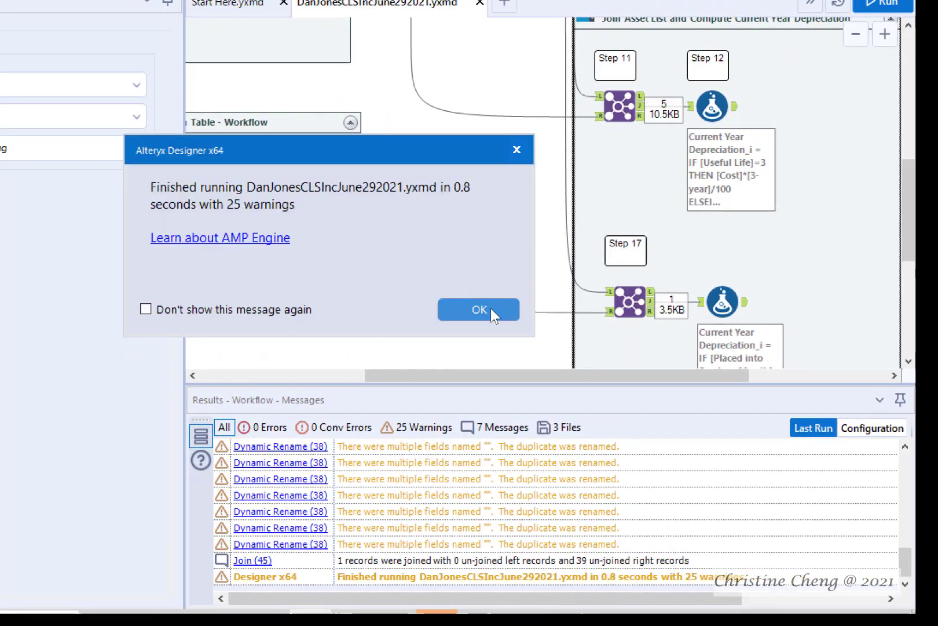
left_click(491, 308)
Show the Step 17 Formula output and scroll to Monthly Depreciation 0.002137 and Current Year Depreciation 7948.
left_click(746, 300)
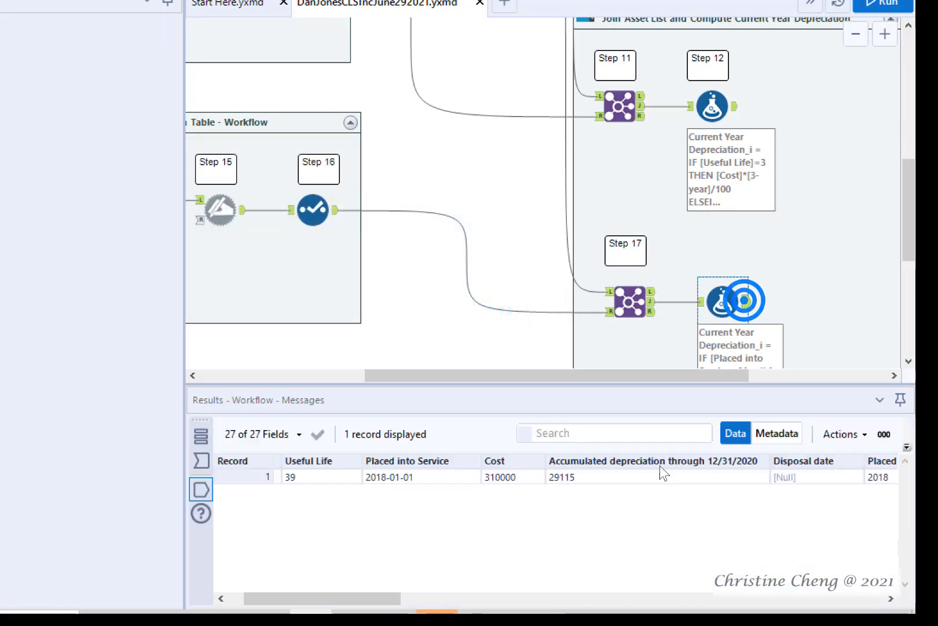
left_click_drag(384, 597, 868, 602)
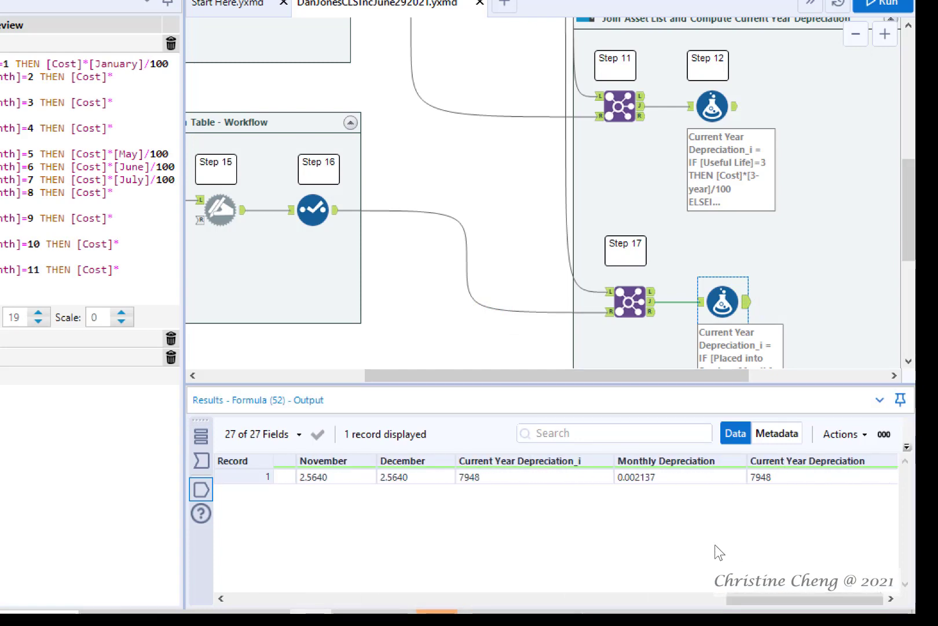